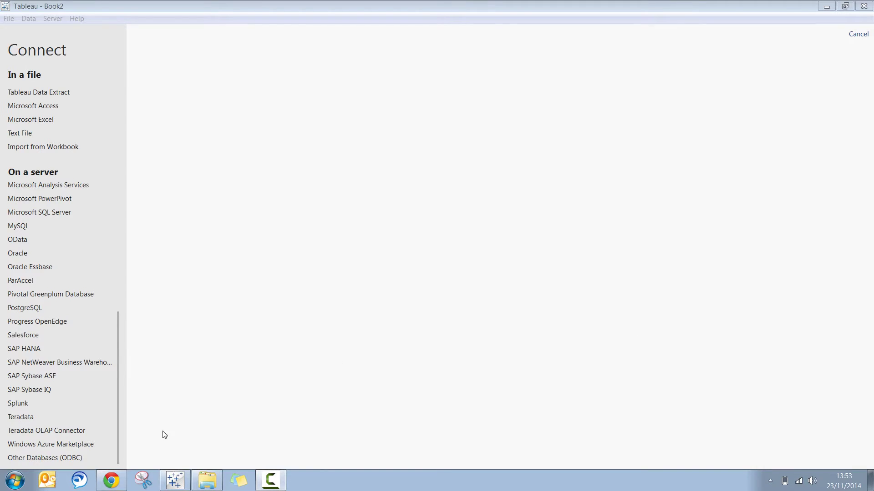
Switch to Chrome and review the Detail Page Sales and Traffic by Child Item report and the Campaign Performance Report page.
{"action": "left_click", "coordinate": [111, 481]}
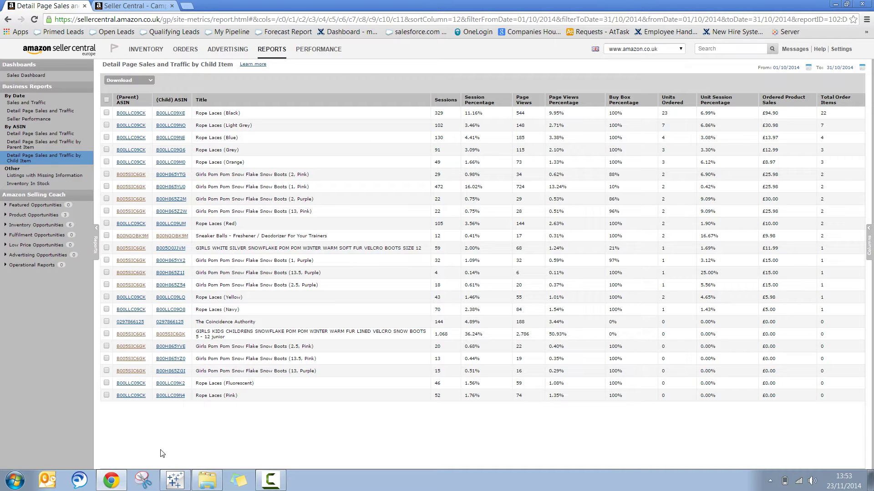
{"action": "mouse_move", "coordinate": [266, 51]}
{"action": "left_click", "coordinate": [135, 5]}
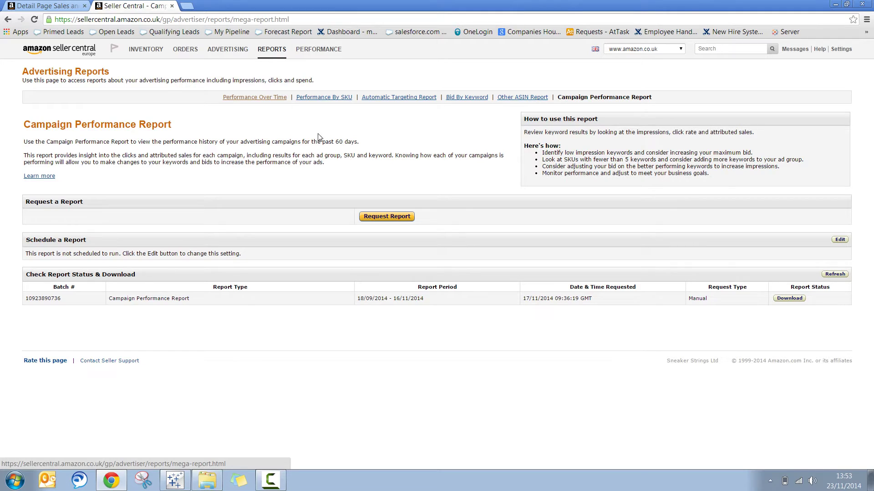
{"action": "mouse_move", "coordinate": [230, 66]}
Switch to Tableau, look over the available server data connections, and return to the blank worksheet without adding a connection.
{"action": "left_click", "coordinate": [174, 481]}
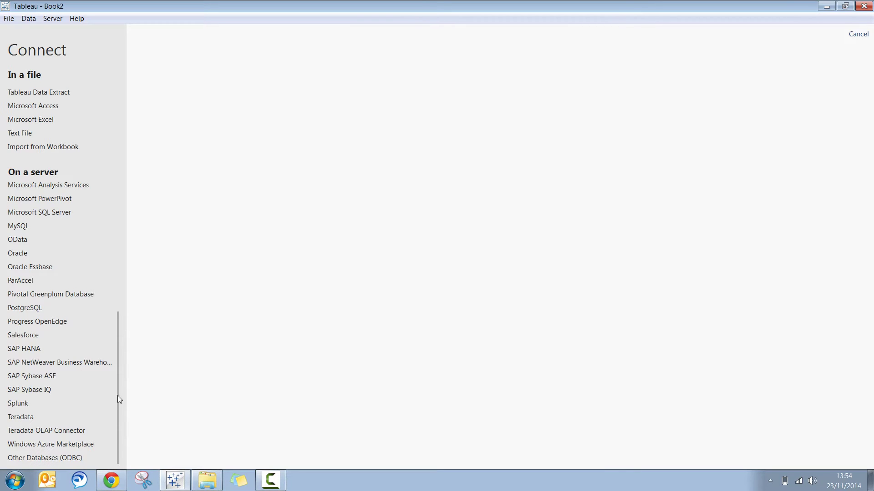
{"action": "left_click_drag", "start_coordinate": [118, 396], "coordinate": [123, 267]}
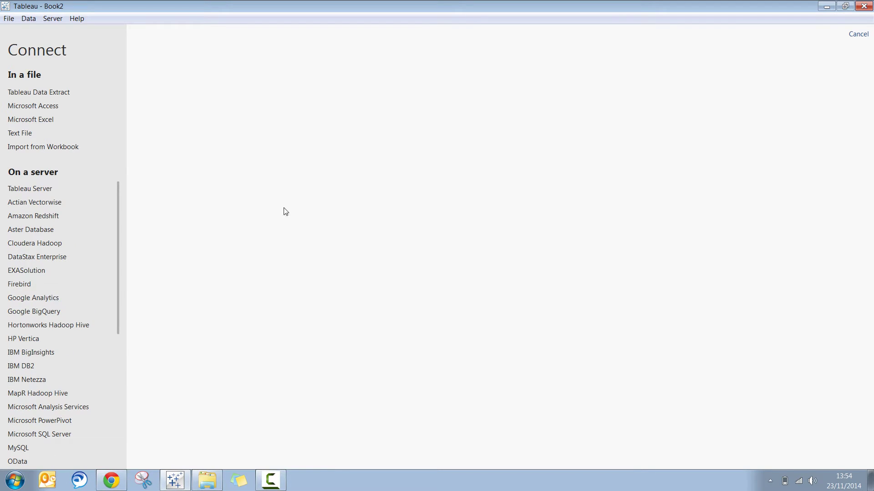
{"action": "left_click", "coordinate": [858, 35]}
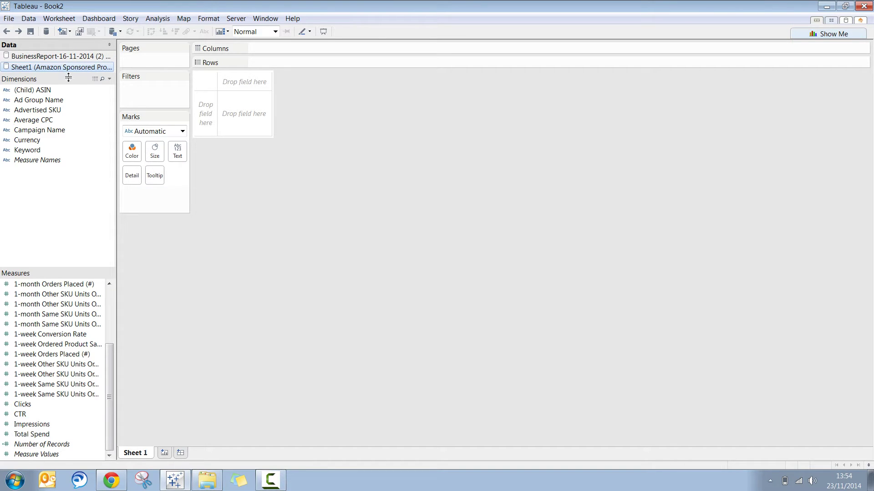
Chart Clicks from the Amazon Sponsored Products data by (Child) ASIN from the BusinessReport data source.
{"action": "left_click_drag", "start_coordinate": [108, 364], "coordinate": [106, 301]}
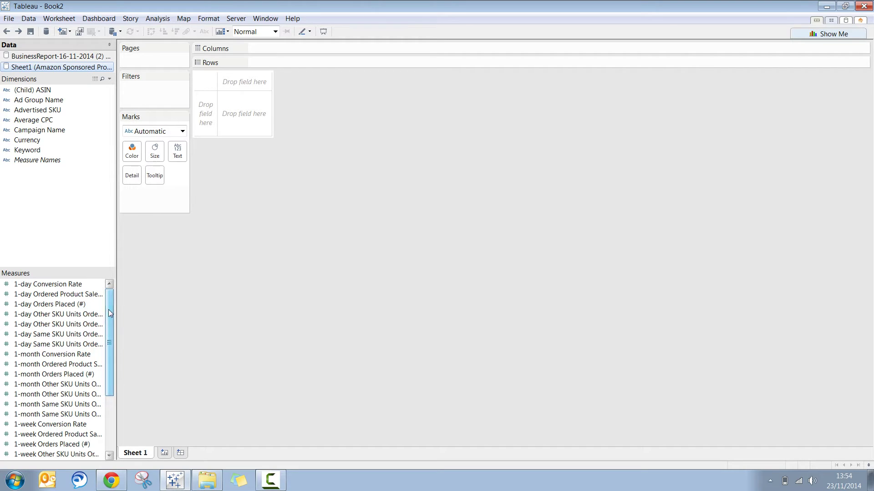
{"action": "left_click_drag", "start_coordinate": [110, 313], "coordinate": [111, 365]}
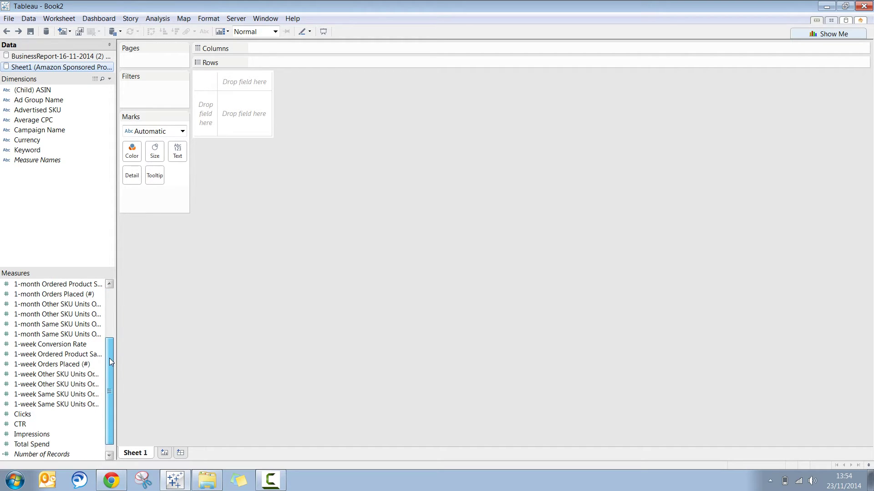
{"action": "double_click", "coordinate": [39, 415]}
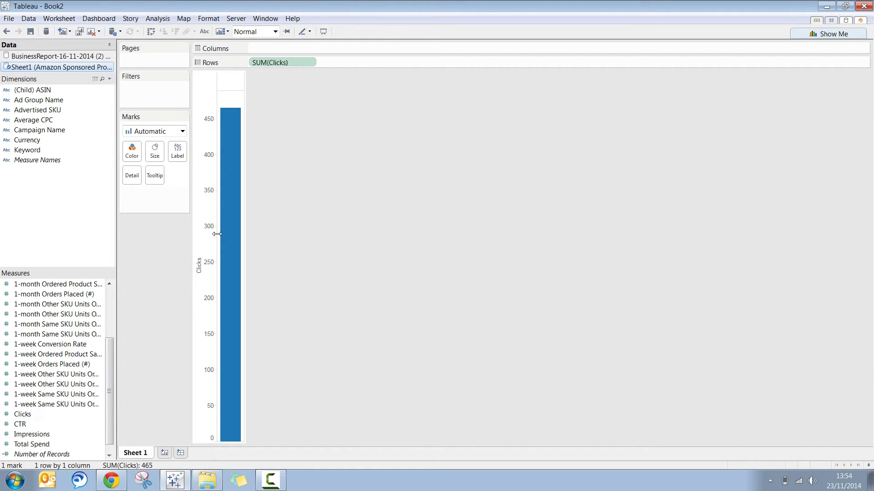
{"action": "mouse_move", "coordinate": [227, 221]}
{"action": "left_click", "coordinate": [54, 58]}
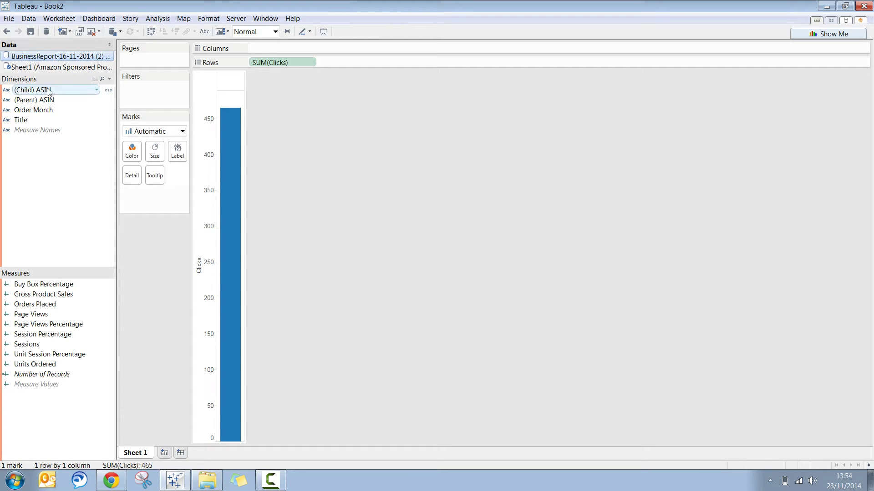
{"action": "double_click", "coordinate": [49, 90]}
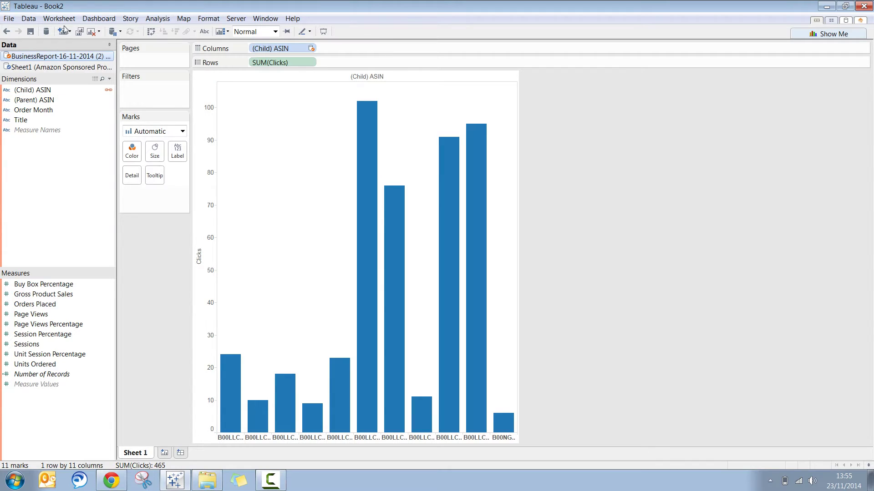
Label the bars with Advertised SKU from the Amazon Sponsored Products data source.
{"action": "left_click", "coordinate": [54, 70]}
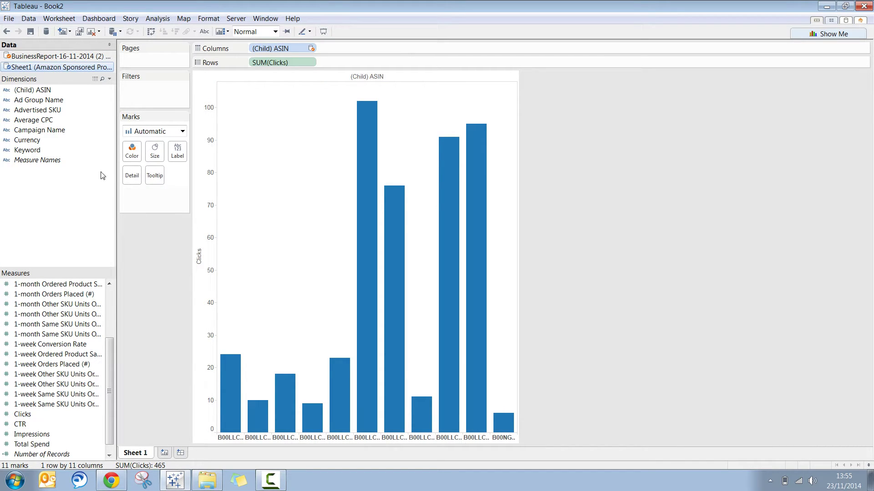
{"action": "left_click_drag", "start_coordinate": [48, 113], "coordinate": [177, 155]}
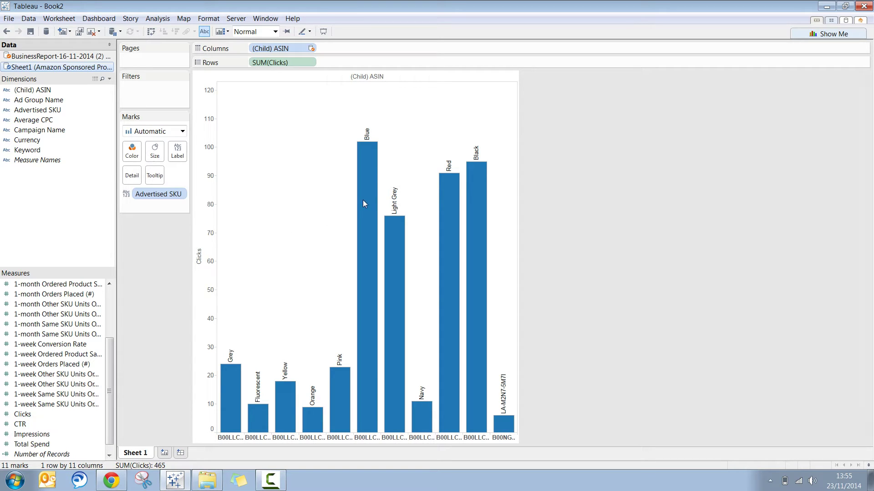
{"action": "mouse_move", "coordinate": [362, 202]}
Colour the bars by 1-week Ordered Product Sales (£) and inspect the details of the Light Grey and Blue bars.
{"action": "left_click_drag", "start_coordinate": [115, 319], "coordinate": [190, 322]}
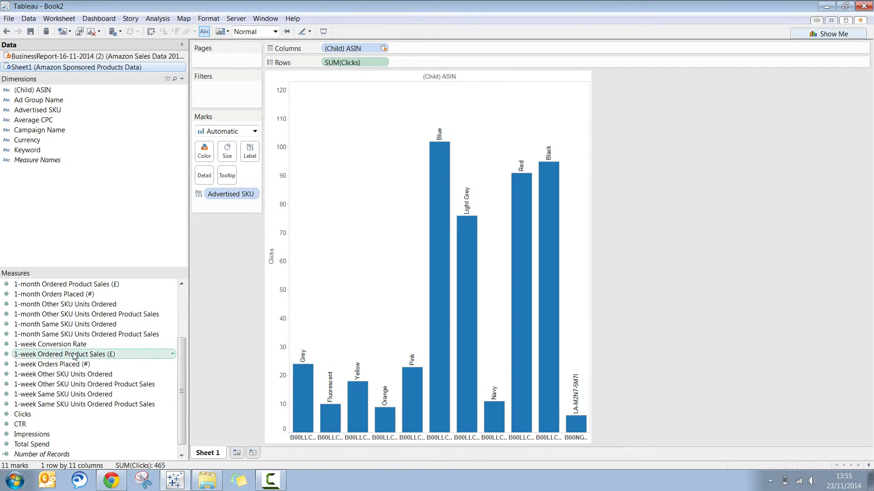
{"action": "left_click", "coordinate": [123, 357]}
{"action": "left_click_drag", "start_coordinate": [123, 358], "coordinate": [204, 149]}
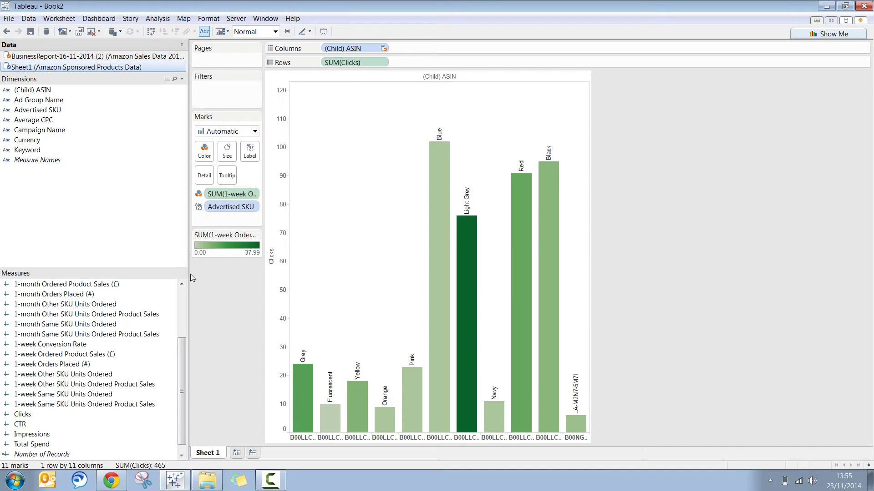
{"action": "left_click_drag", "start_coordinate": [187, 300], "coordinate": [131, 302]}
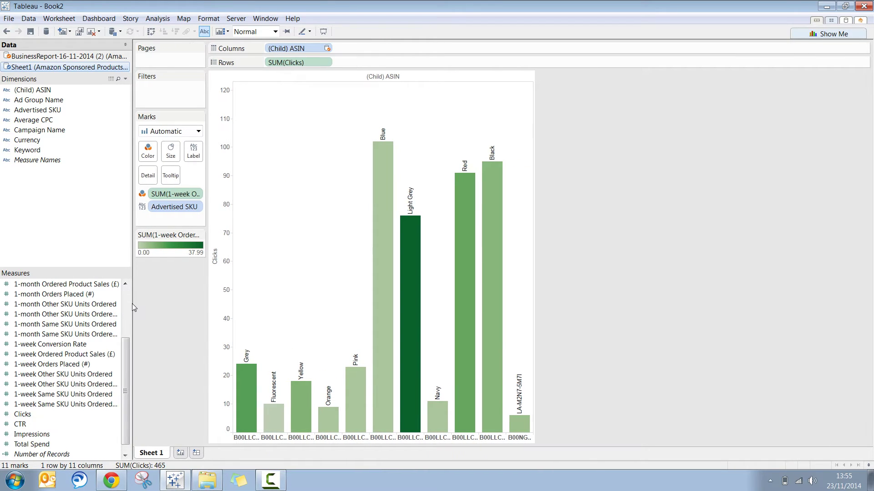
{"action": "mouse_move", "coordinate": [410, 264]}
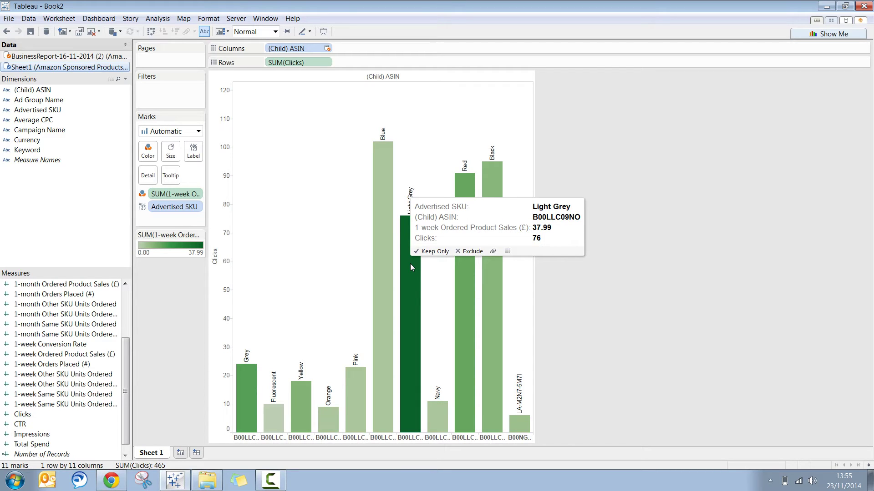
{"action": "mouse_move", "coordinate": [378, 162]}
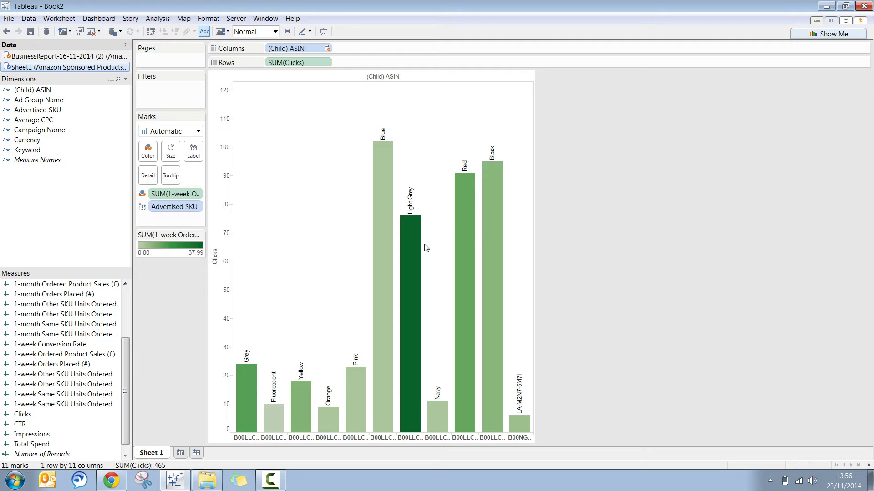
Rename the worksheet as "Clicks by ASIN & SKU".
{"action": "double_click", "coordinate": [154, 454]}
{"action": "key", "text": "BackSpace"}
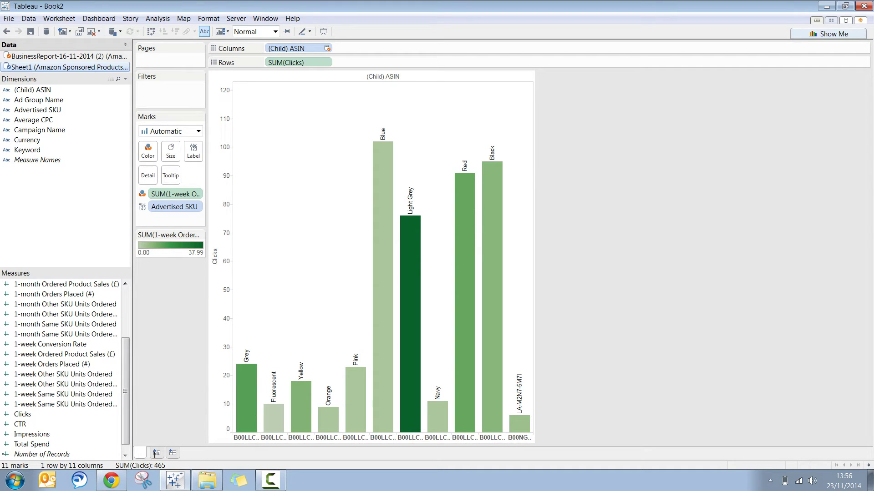
{"action": "type", "text": "Clicks by ASIN"}
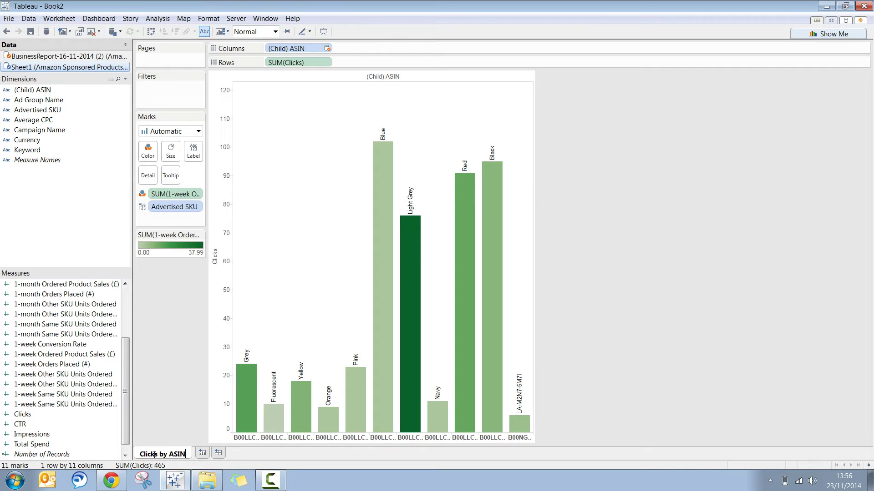
{"action": "type", "text": " & SKU"}
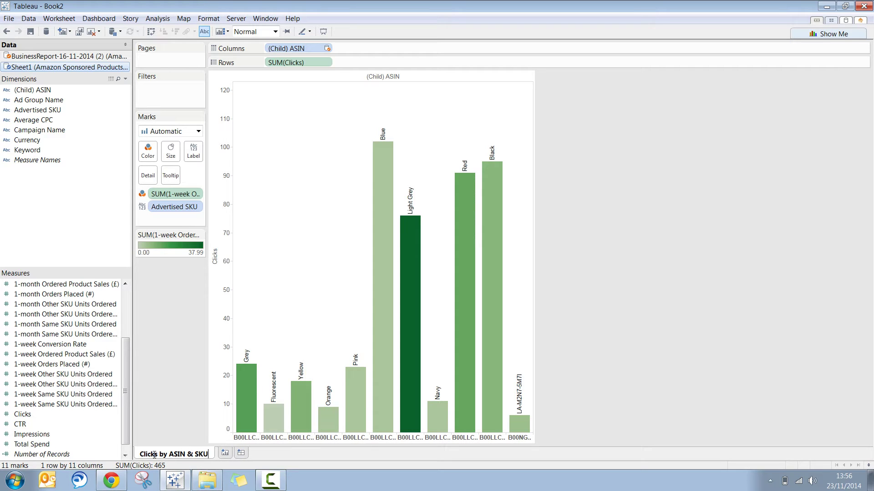
{"action": "key", "text": "Return"}
Add a new worksheet and chart Clicks by Keyword on it.
{"action": "left_click", "coordinate": [225, 454]}
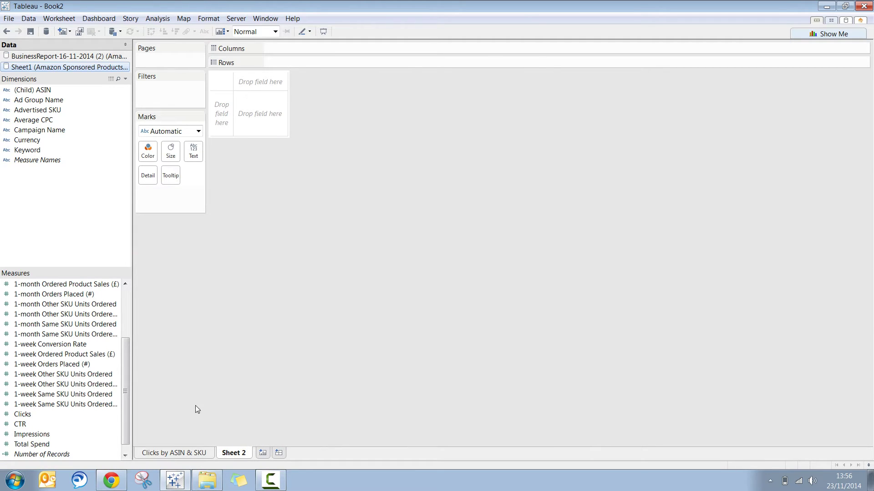
{"action": "double_click", "coordinate": [60, 418]}
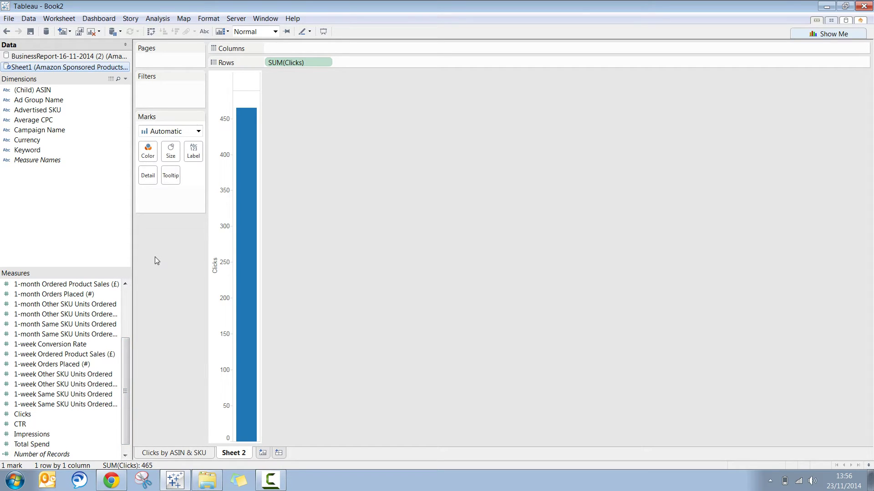
{"action": "double_click", "coordinate": [35, 151]}
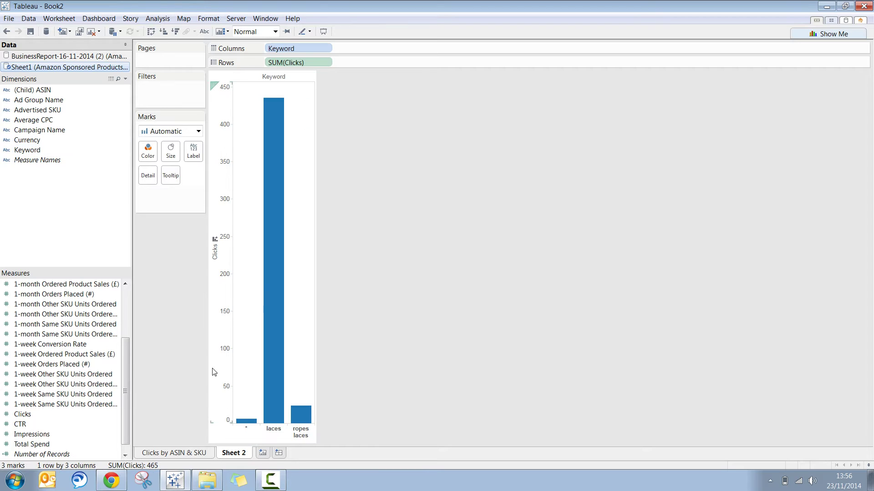
Exclude the "*" keyword from the Clicks by Keyword chart.
{"action": "mouse_move", "coordinate": [247, 424]}
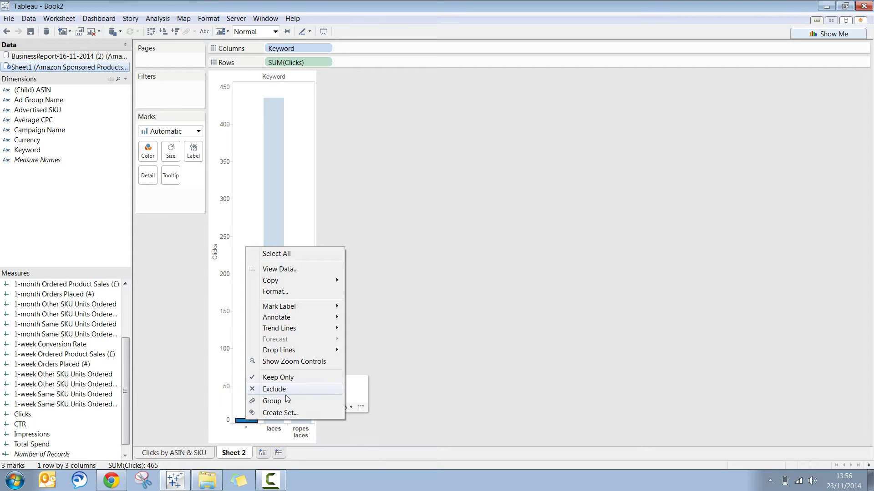
{"action": "left_click", "coordinate": [293, 390]}
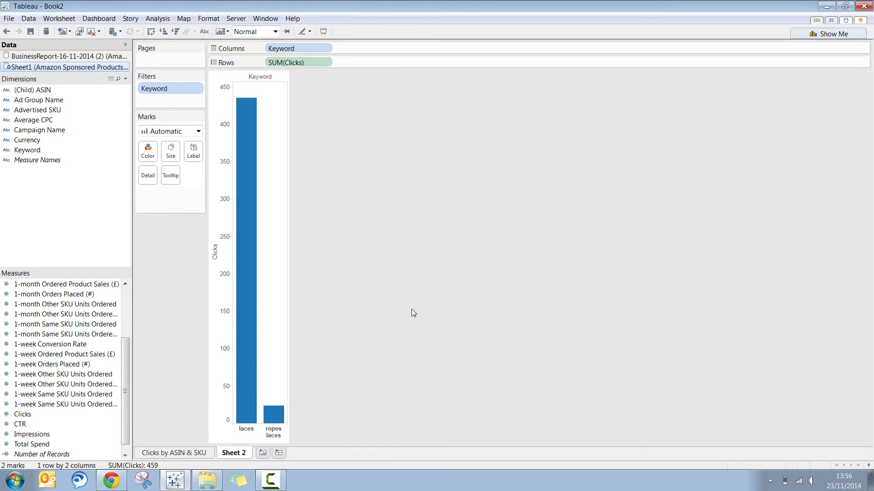
{"action": "mouse_move", "coordinate": [256, 364]}
{"action": "mouse_move", "coordinate": [278, 415]}
Turn the keyword chart into a word cloud by converting it to a treemap and setting the mark type to Text.
{"action": "left_click", "coordinate": [812, 36]}
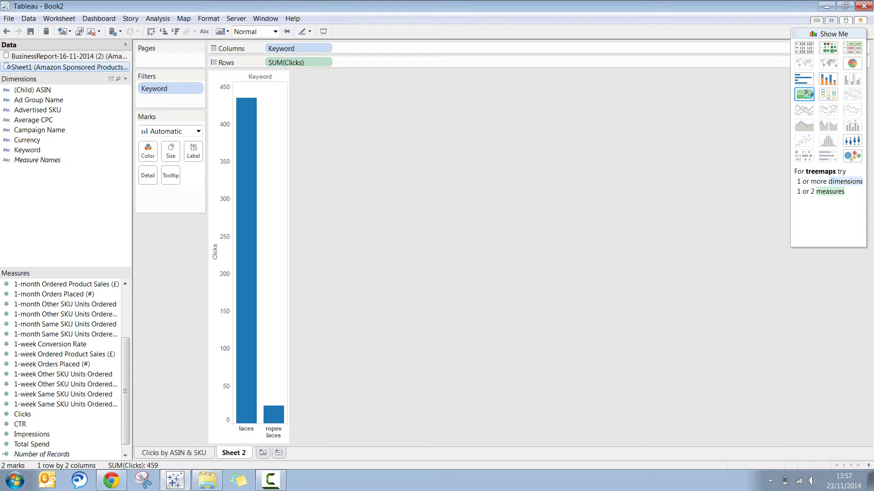
{"action": "left_click", "coordinate": [810, 97]}
{"action": "left_click", "coordinate": [181, 132]}
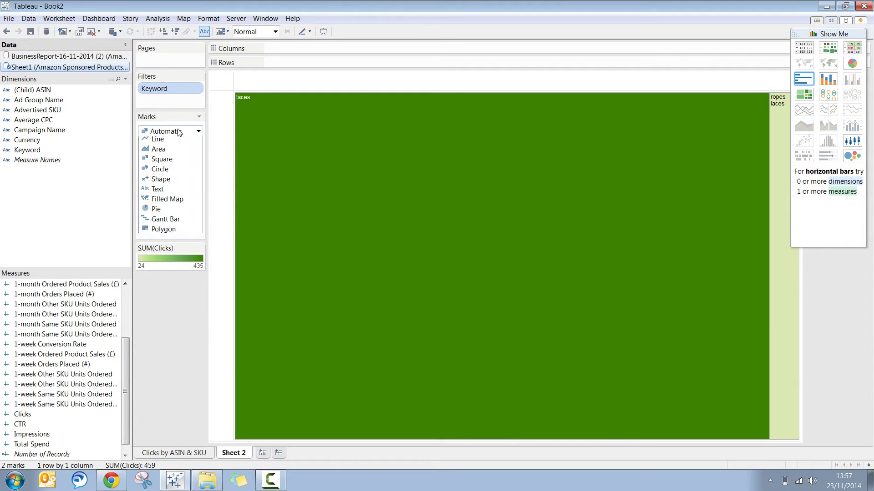
{"action": "left_click", "coordinate": [167, 213]}
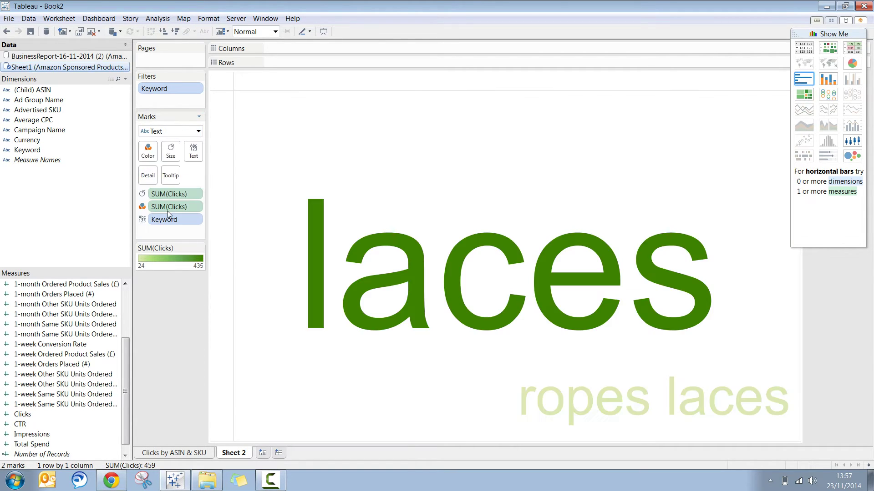
{"action": "left_click", "coordinate": [831, 33]}
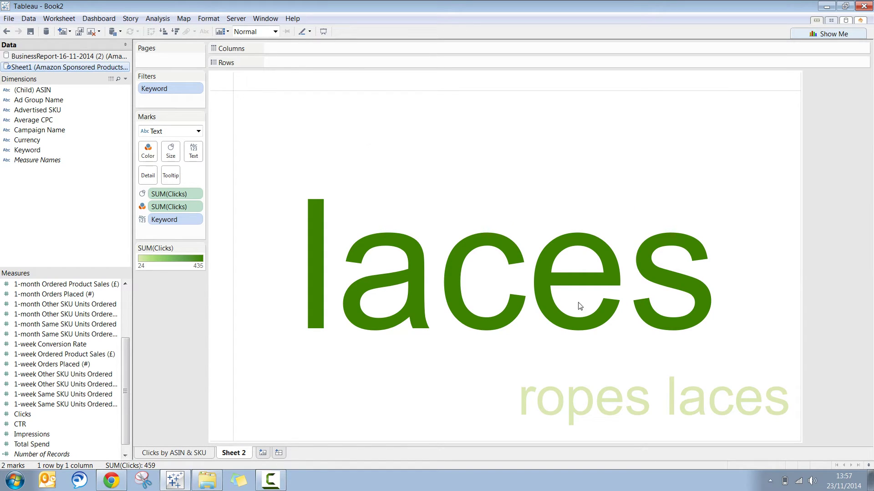
{"action": "mouse_move", "coordinate": [634, 376]}
{"action": "mouse_move", "coordinate": [359, 179]}
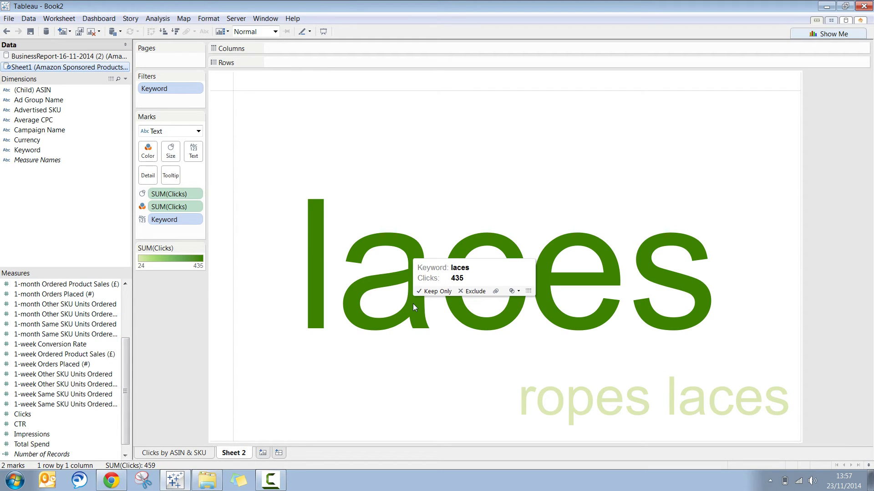
{"action": "mouse_move", "coordinate": [525, 405]}
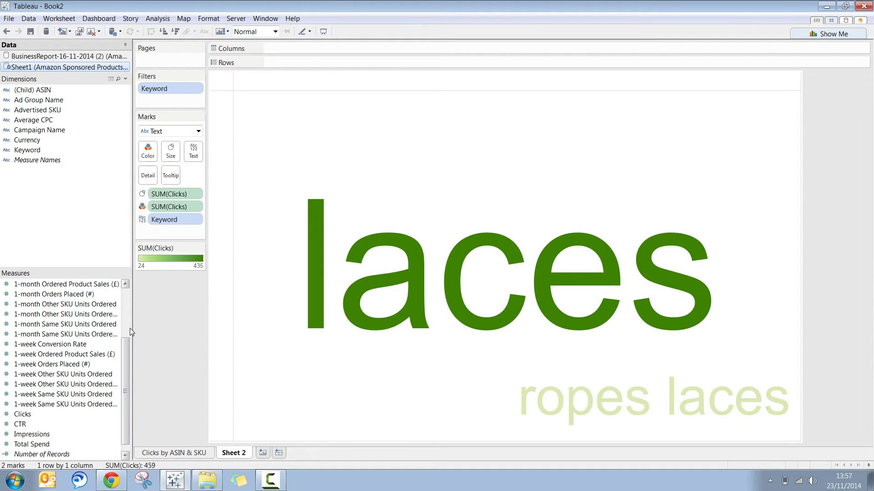
Colour the word cloud's keywords by 1-week Ordered Product Sales (£) instead of Clicks.
{"action": "left_click_drag", "start_coordinate": [132, 332], "coordinate": [185, 339]}
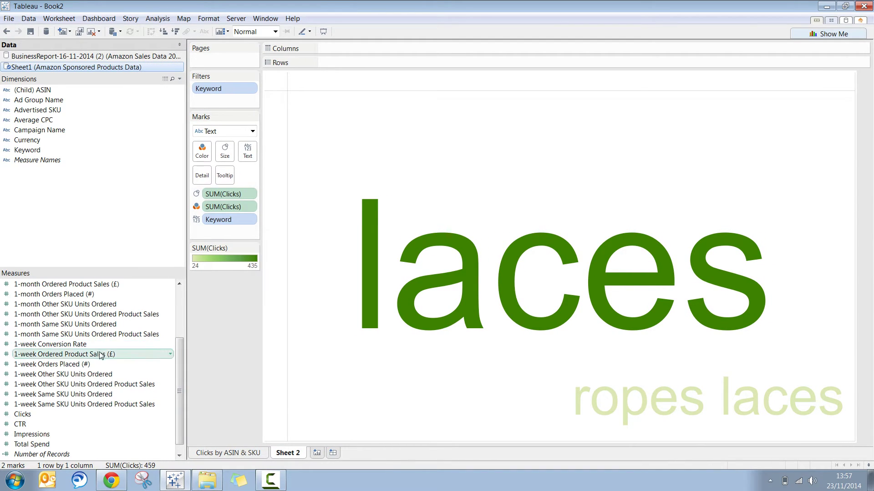
{"action": "left_click_drag", "start_coordinate": [100, 357], "coordinate": [199, 150]}
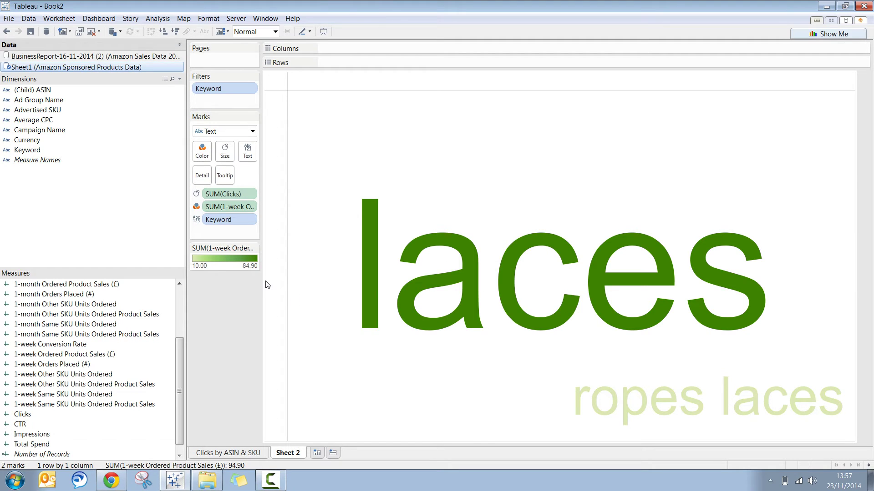
Set the 1-week Ordered Product Sales (£) colour scale of the keyword word cloud to the Red-Green Diverging palette.
{"action": "mouse_move", "coordinate": [253, 251]}
{"action": "double_click", "coordinate": [241, 257]}
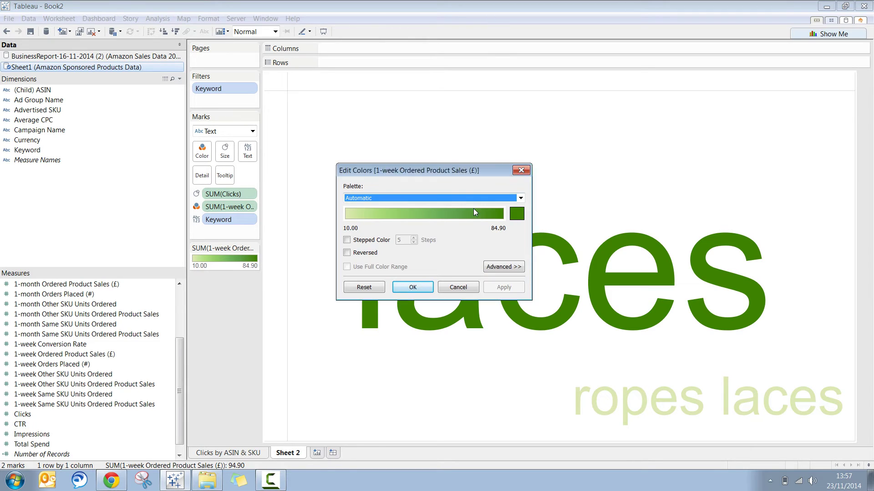
{"action": "left_click", "coordinate": [496, 196]}
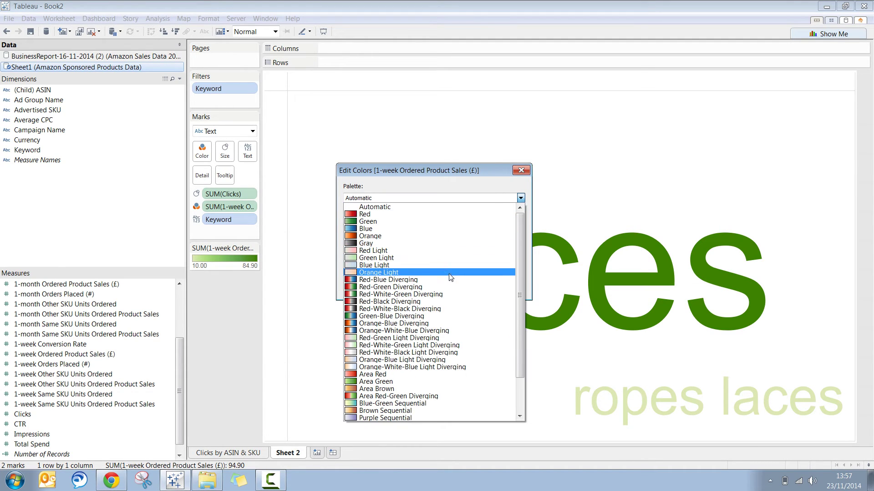
{"action": "left_click", "coordinate": [449, 287]}
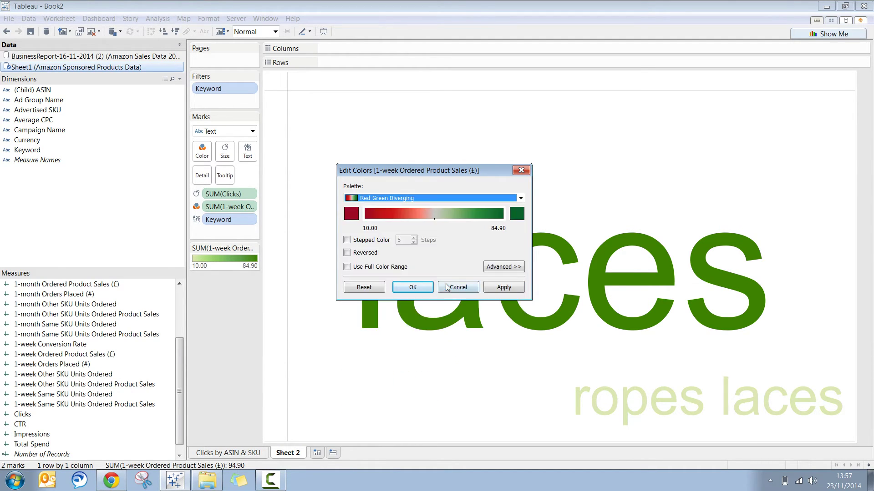
{"action": "left_click", "coordinate": [416, 287]}
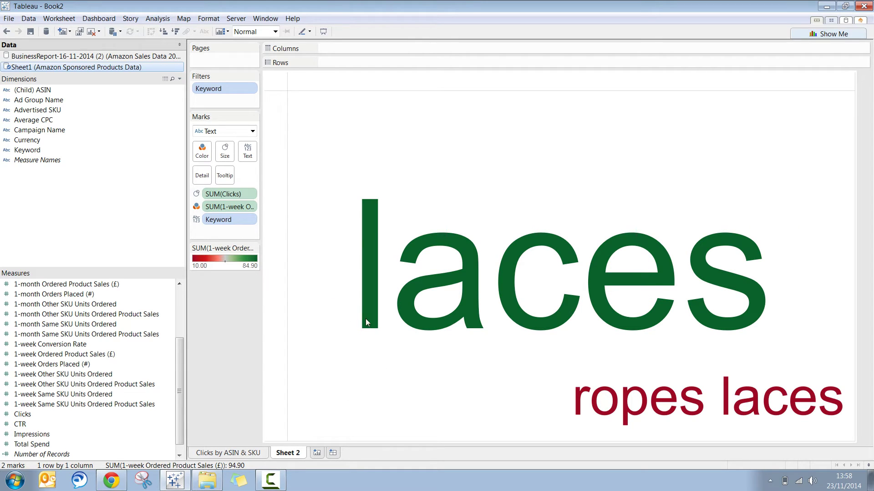
{"action": "mouse_move", "coordinate": [370, 318]}
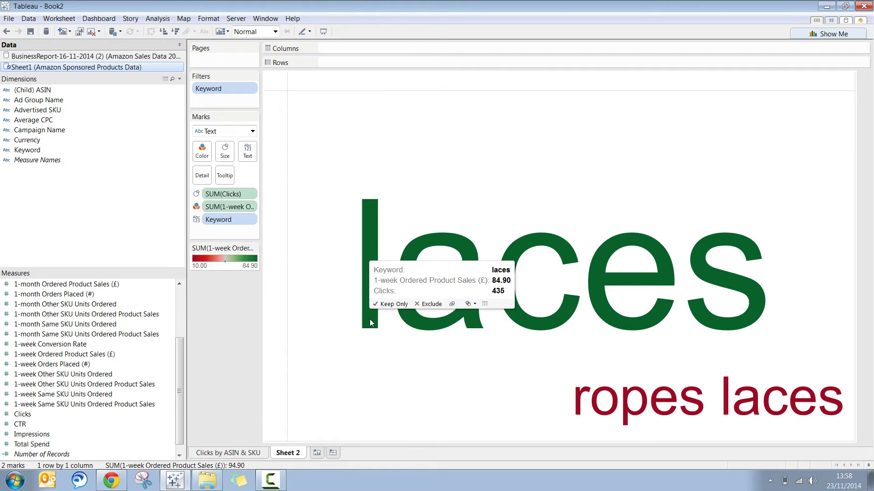
{"action": "mouse_move", "coordinate": [584, 395]}
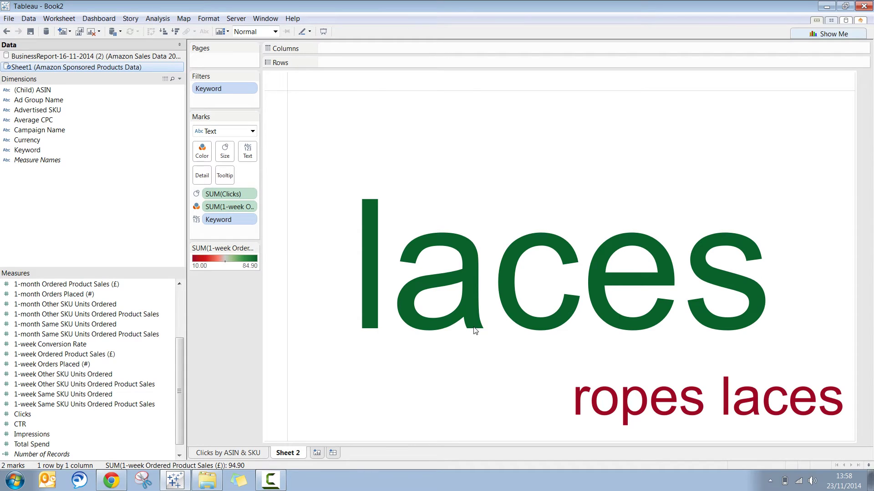
{"action": "mouse_move", "coordinate": [474, 324]}
Rename the word cloud worksheet as "Clicks by Keyword".
{"action": "double_click", "coordinate": [291, 454]}
{"action": "type", "text": "Clicks b"}
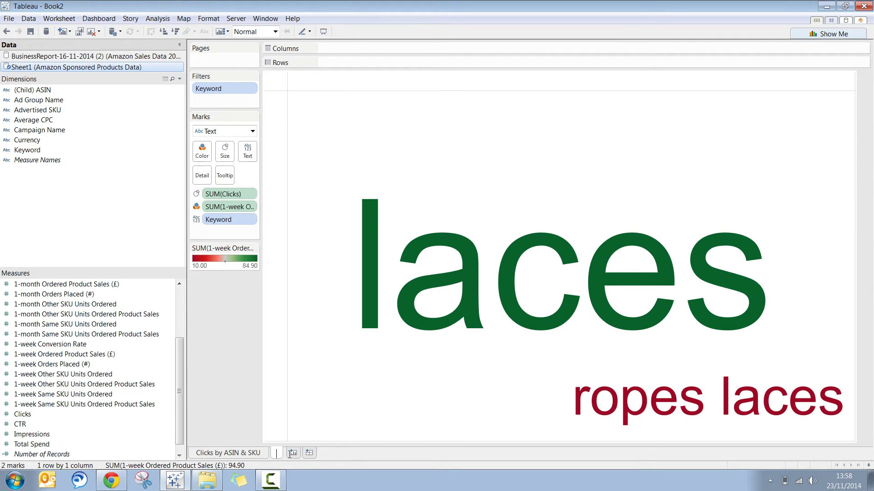
{"action": "type", "text": "y Keyword"}
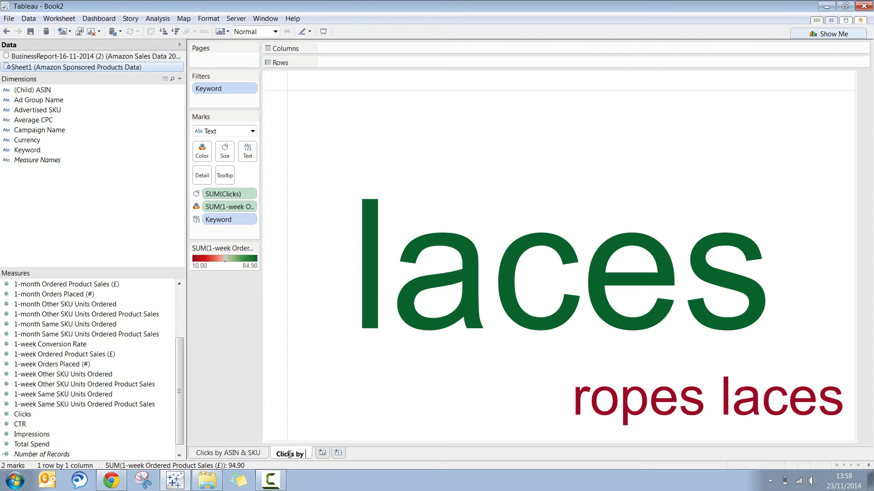
{"action": "key", "text": "Return"}
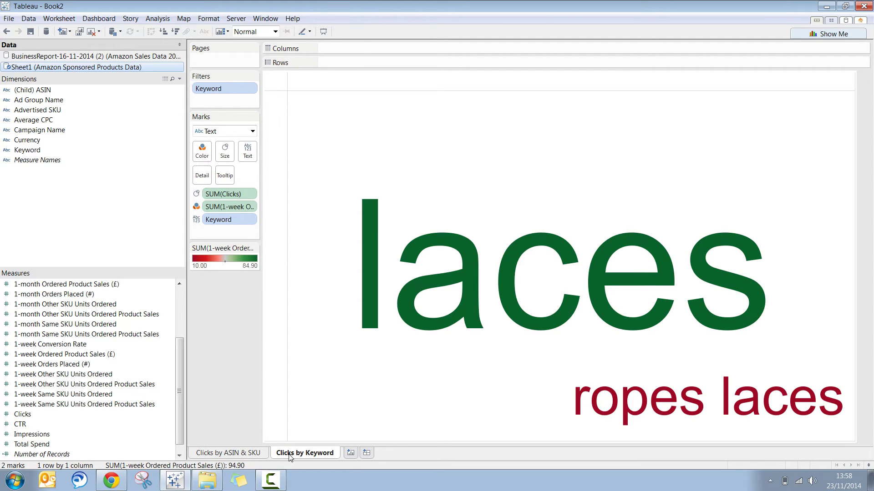
On a new worksheet, chart Gross Product Sales by Order Month from the BusinessReport data source, sorted in descending order of sales.
{"action": "left_click", "coordinate": [350, 453]}
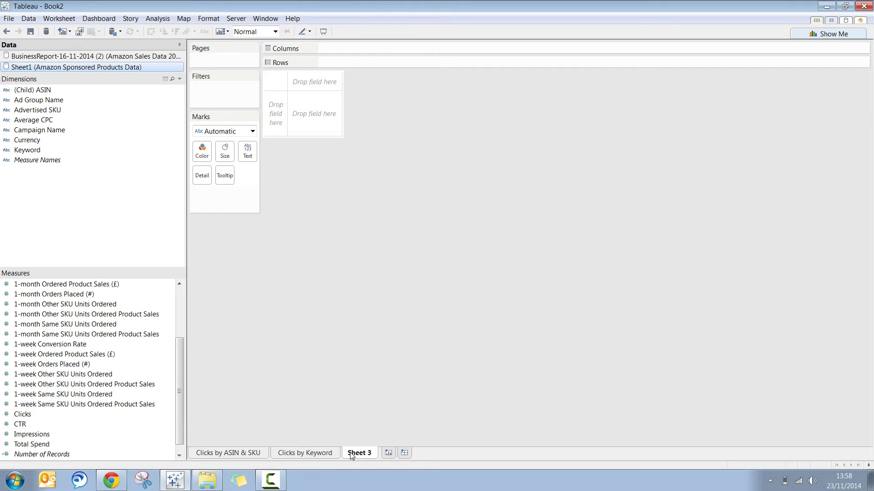
{"action": "left_click", "coordinate": [91, 57]}
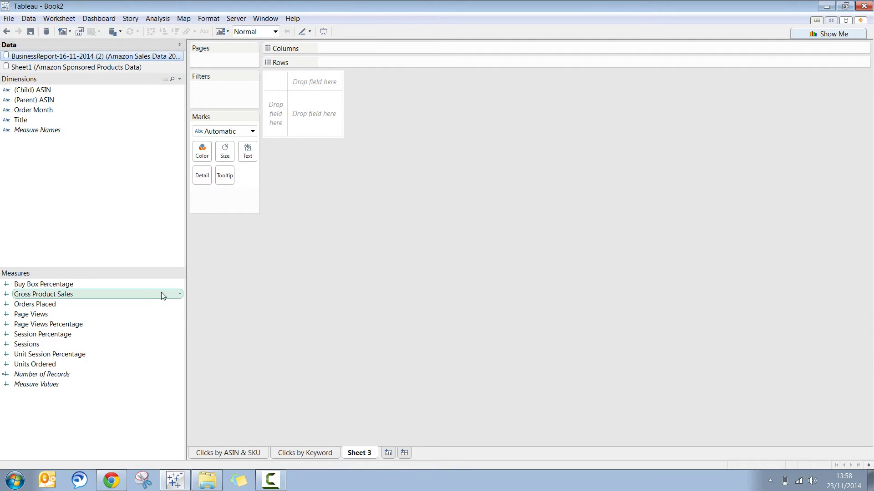
{"action": "double_click", "coordinate": [154, 294]}
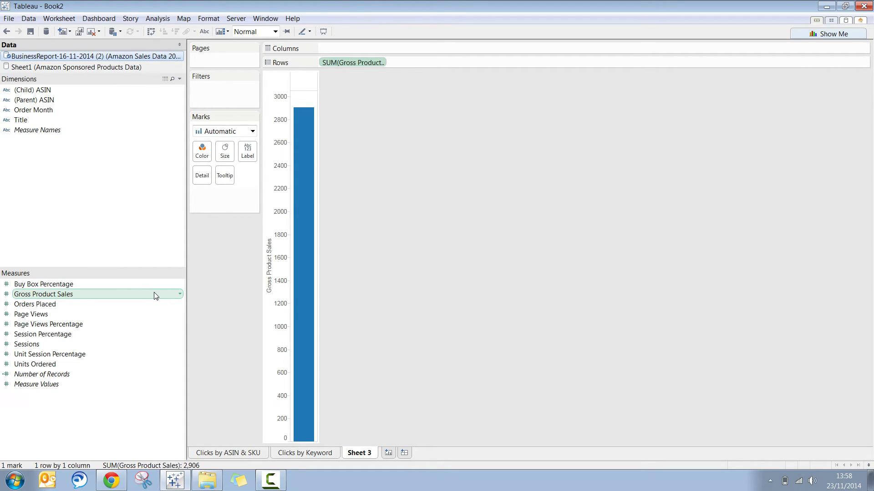
{"action": "mouse_move", "coordinate": [304, 203]}
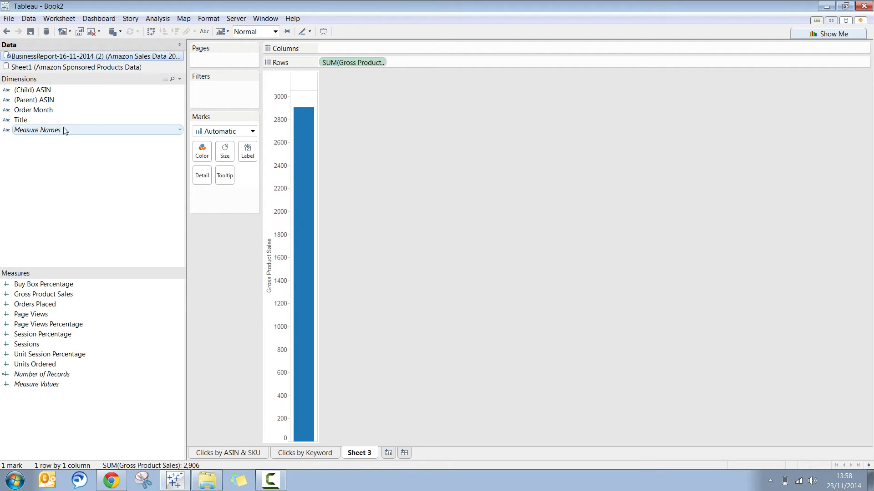
{"action": "double_click", "coordinate": [58, 117]}
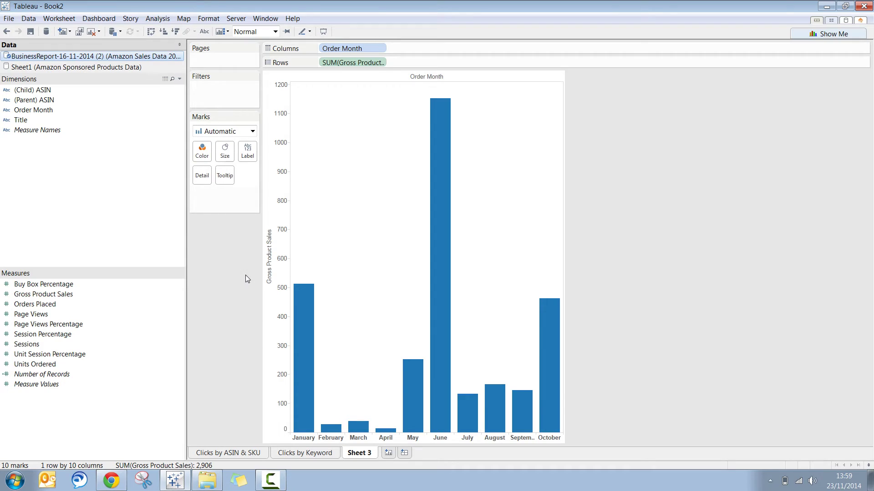
{"action": "left_click", "coordinate": [269, 225]}
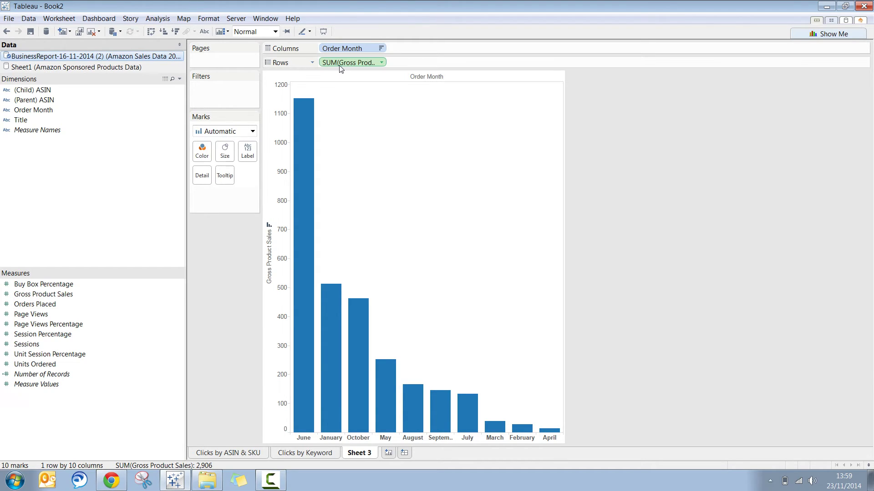
Label the monthly bars with Gross Product Sales, calculated as Percent of Total.
{"action": "left_click_drag", "start_coordinate": [340, 68], "coordinate": [242, 154]}
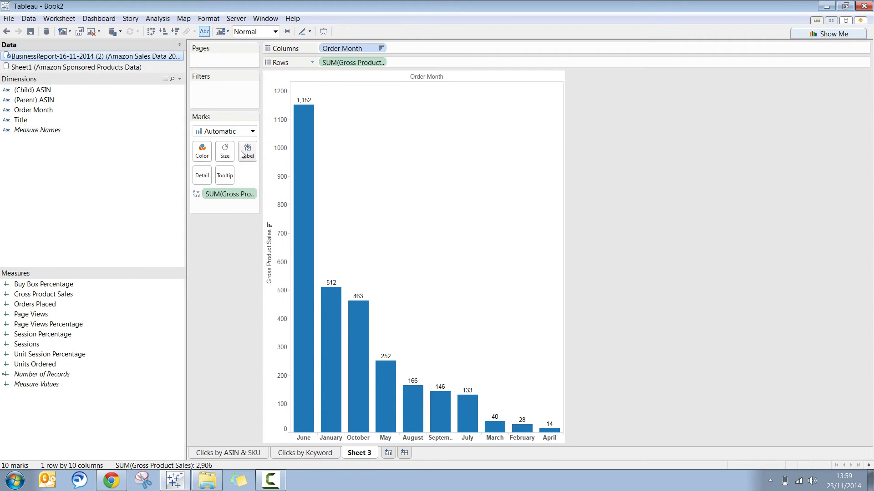
{"action": "left_click", "coordinate": [252, 193]}
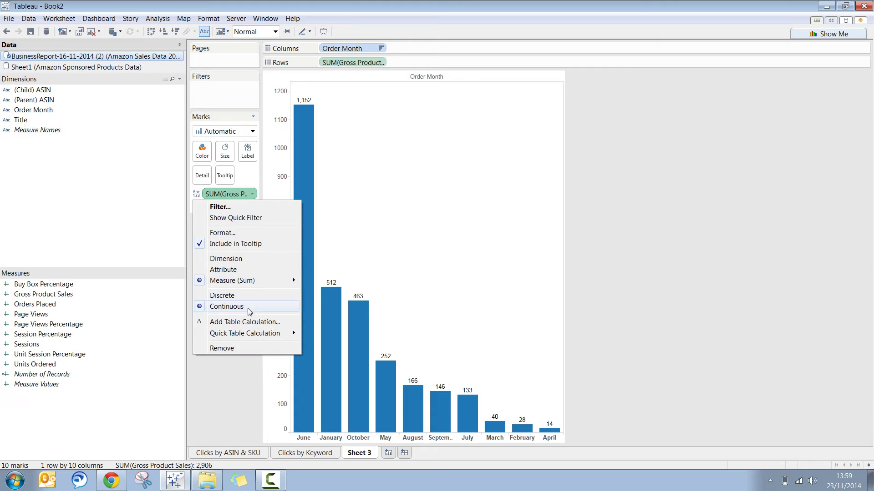
{"action": "mouse_move", "coordinate": [267, 336]}
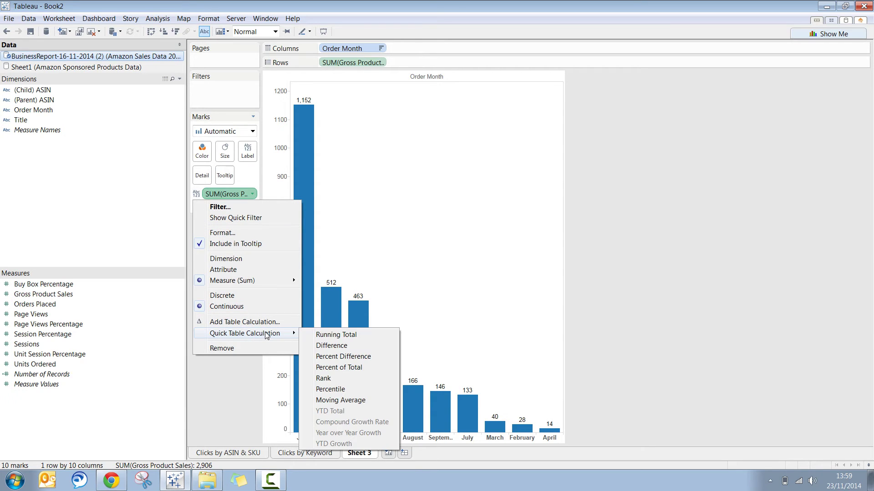
{"action": "left_click", "coordinate": [333, 368]}
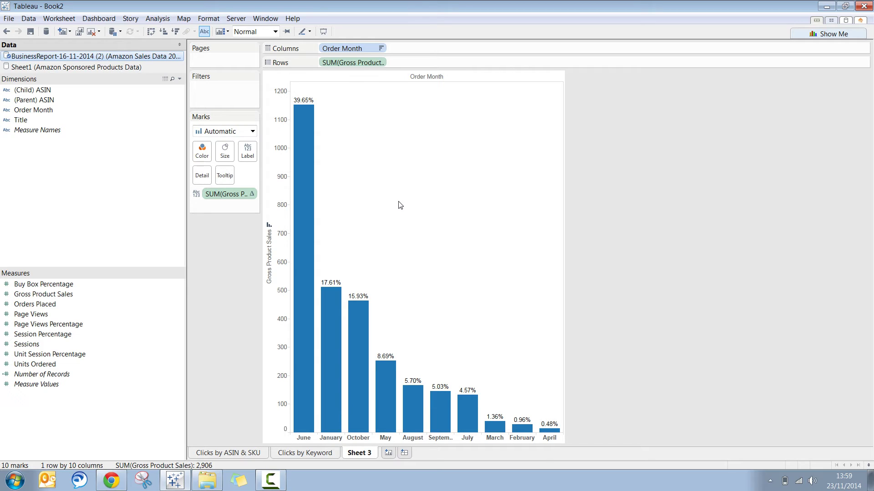
{"action": "mouse_move", "coordinate": [305, 171]}
{"action": "mouse_move", "coordinate": [336, 305]}
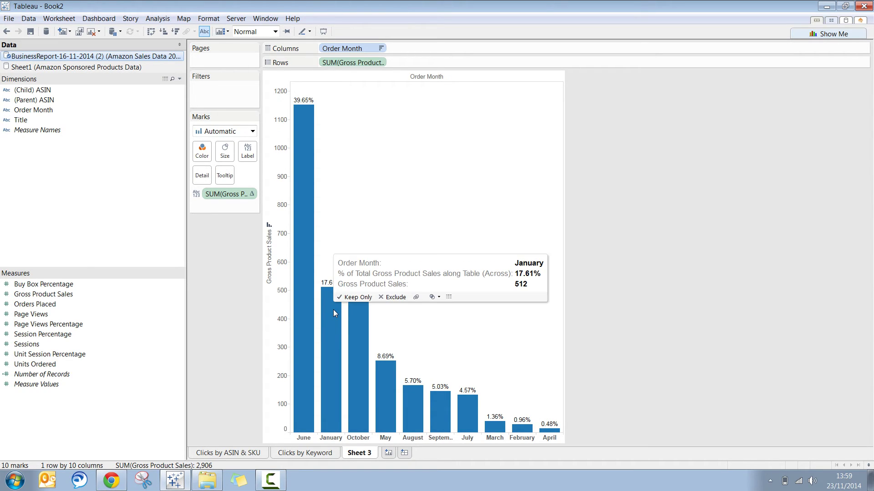
{"action": "mouse_move", "coordinate": [352, 325]}
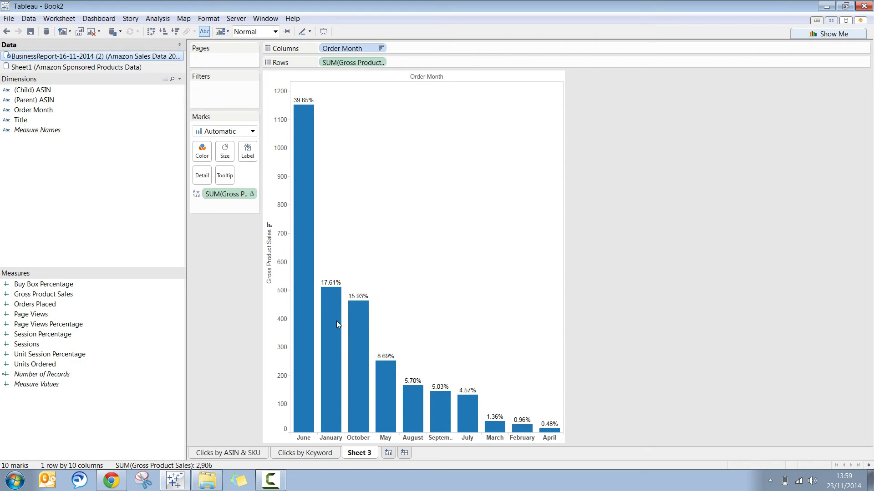
{"action": "mouse_move", "coordinate": [305, 212]}
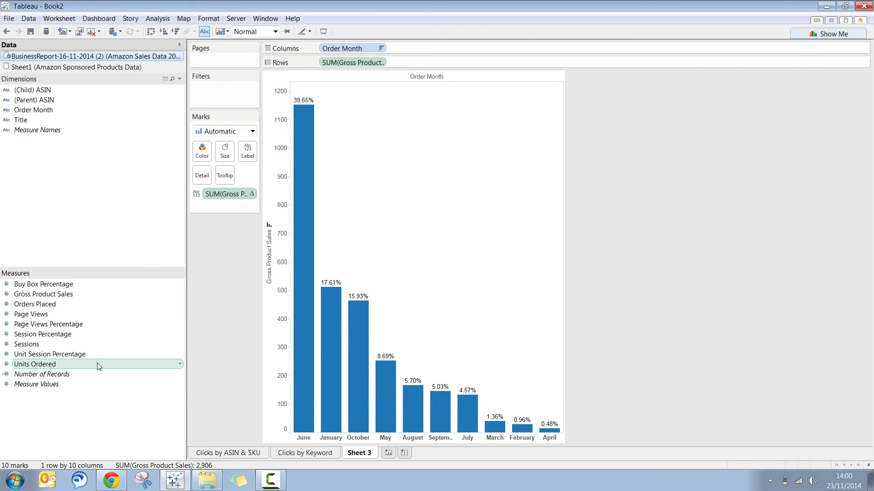
Colour the monthly sales bars by Units Ordered.
{"action": "mouse_move", "coordinate": [99, 364]}
{"action": "left_mouse_down"}
{"action": "mouse_move", "coordinate": [217, 144]}
{"action": "mouse_move", "coordinate": [214, 131]}
{"action": "mouse_move", "coordinate": [235, 132]}
{"action": "mouse_move", "coordinate": [203, 150]}
{"action": "left_mouse_up"}
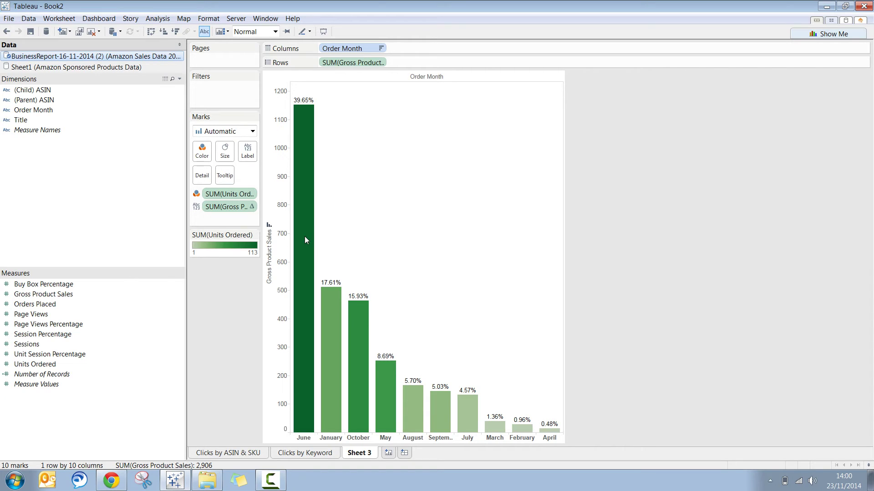
{"action": "mouse_move", "coordinate": [304, 237]}
{"action": "mouse_move", "coordinate": [331, 319]}
Rename the monthly sales worksheet as "Sales by Month".
{"action": "double_click", "coordinate": [362, 453]}
{"action": "key", "text": "BackSpace"}
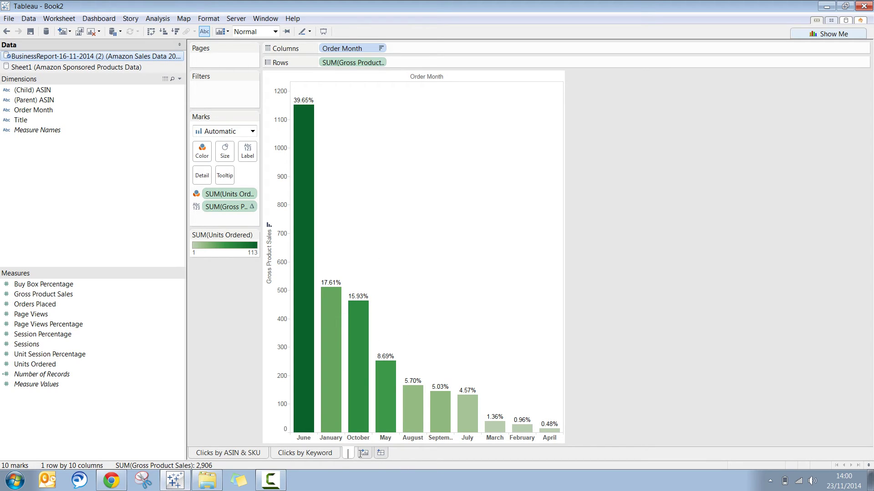
{"action": "type", "text": "Sales by "}
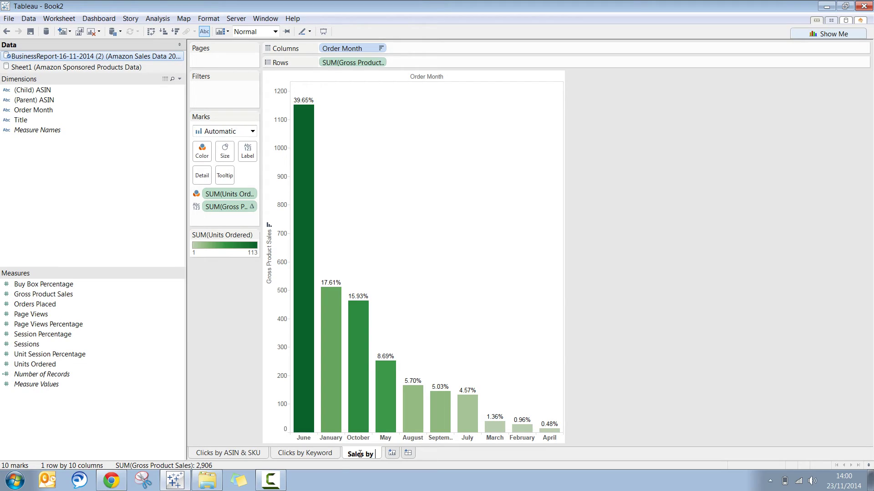
{"action": "type", "text": "Month"}
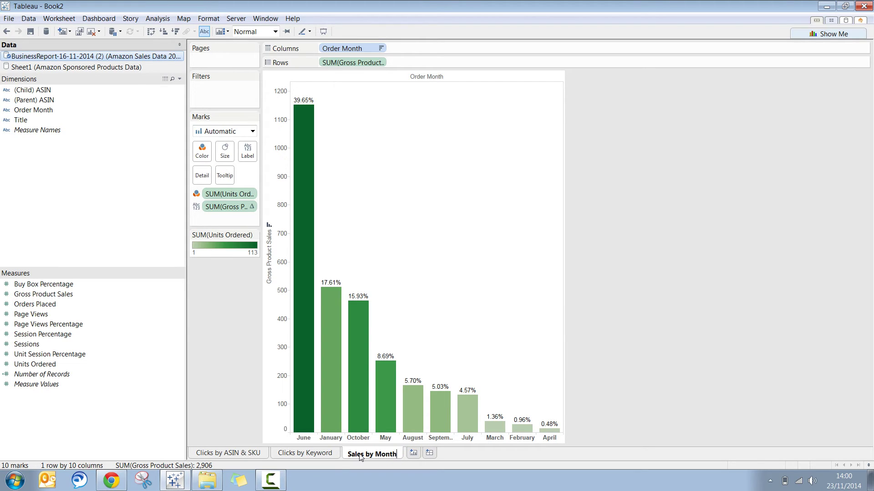
{"action": "key", "text": "Return"}
On a new worksheet, chart Units Ordered by (Child) ASIN as horizontal bars sorted in descending order.
{"action": "left_click", "coordinate": [413, 453]}
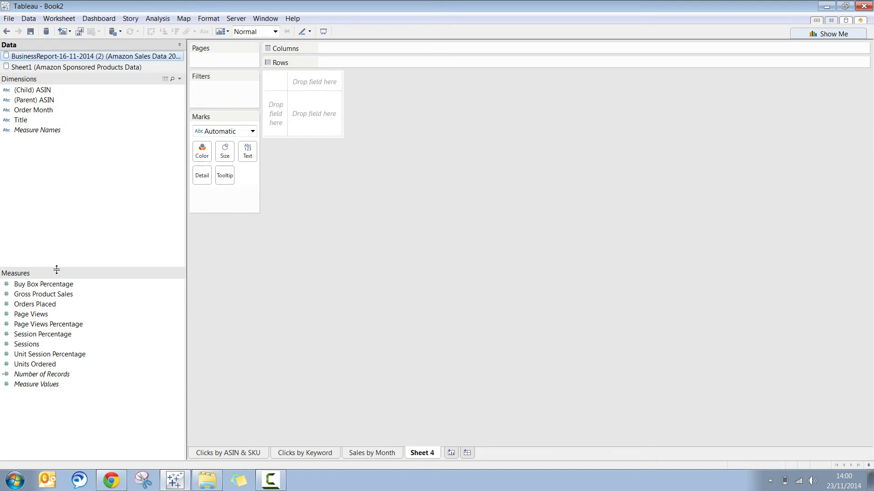
{"action": "left_click", "coordinate": [50, 366]}
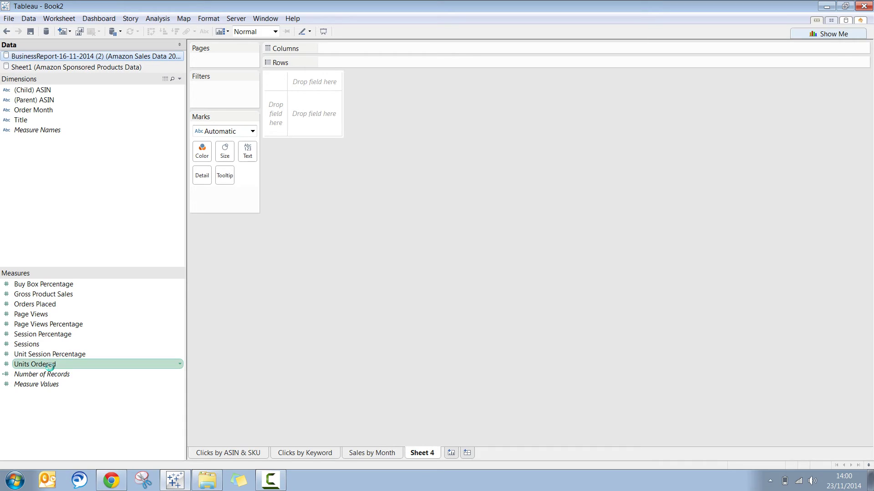
{"action": "double_click", "coordinate": [50, 366]}
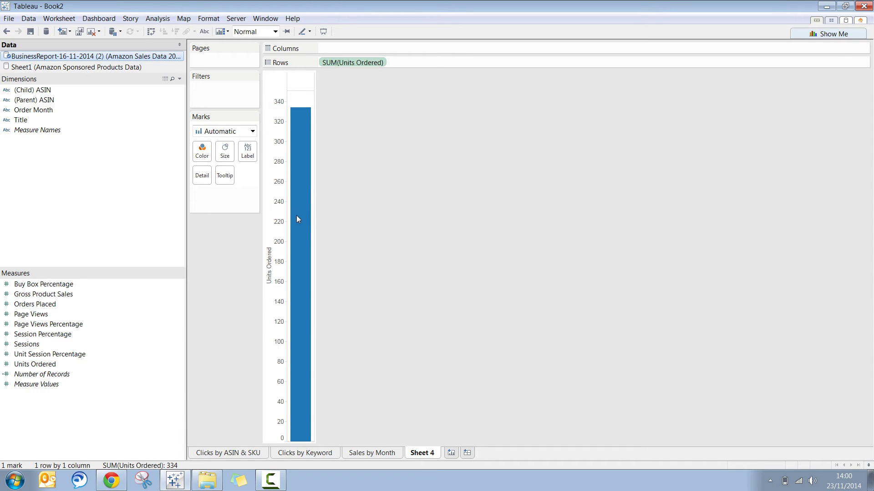
{"action": "mouse_move", "coordinate": [296, 216]}
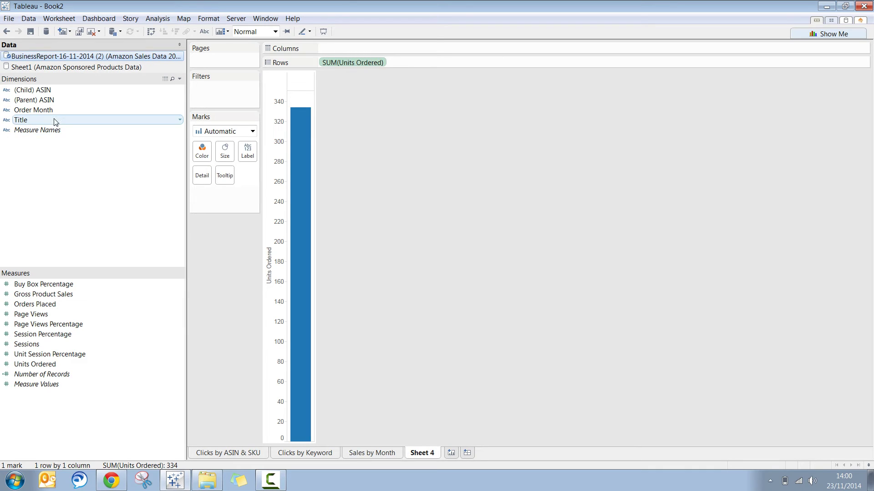
{"action": "double_click", "coordinate": [72, 90]}
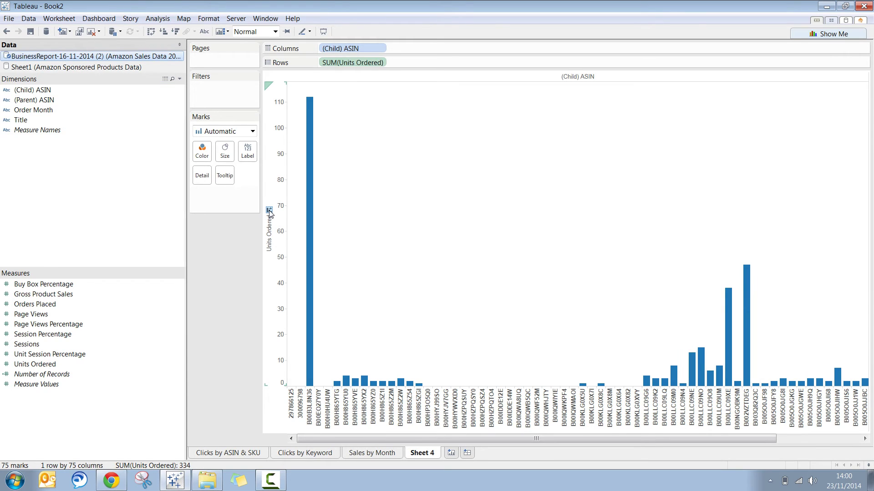
{"action": "left_click", "coordinate": [269, 211]}
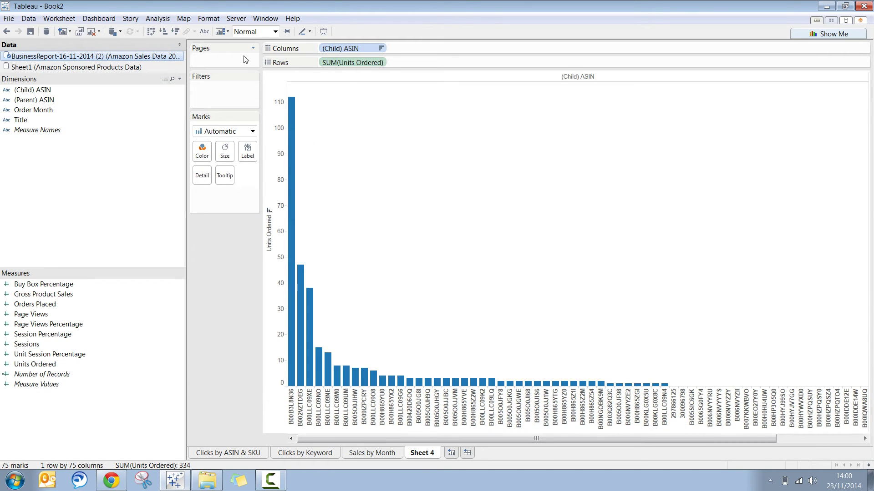
{"action": "left_click", "coordinate": [153, 32]}
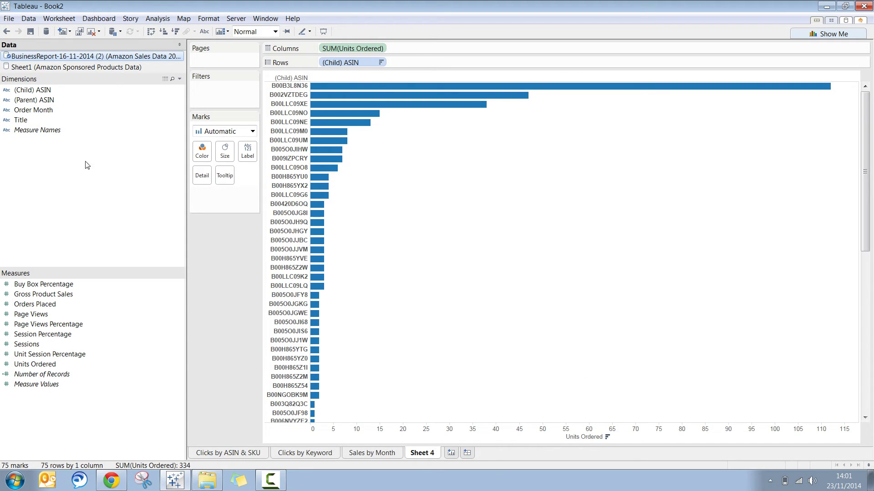
Add the product Title to the tooltip of the Units Ordered bars.
{"action": "left_click_drag", "start_coordinate": [64, 124], "coordinate": [226, 177]}
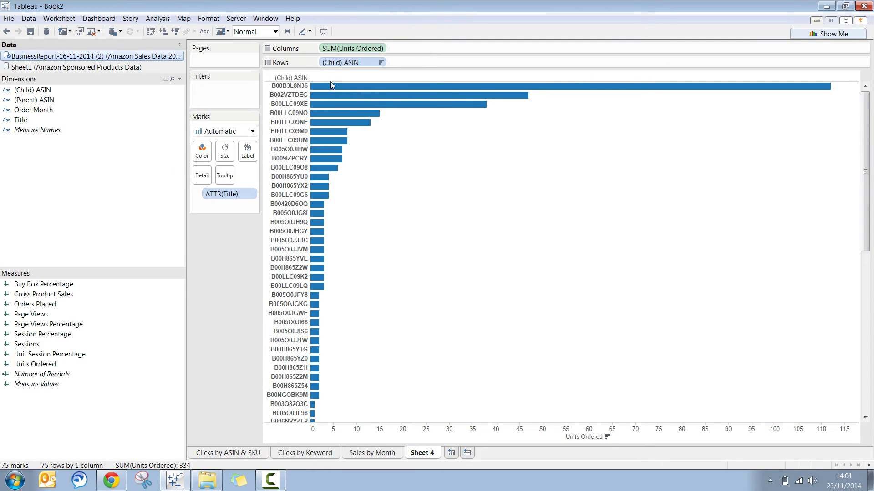
{"action": "mouse_move", "coordinate": [330, 85]}
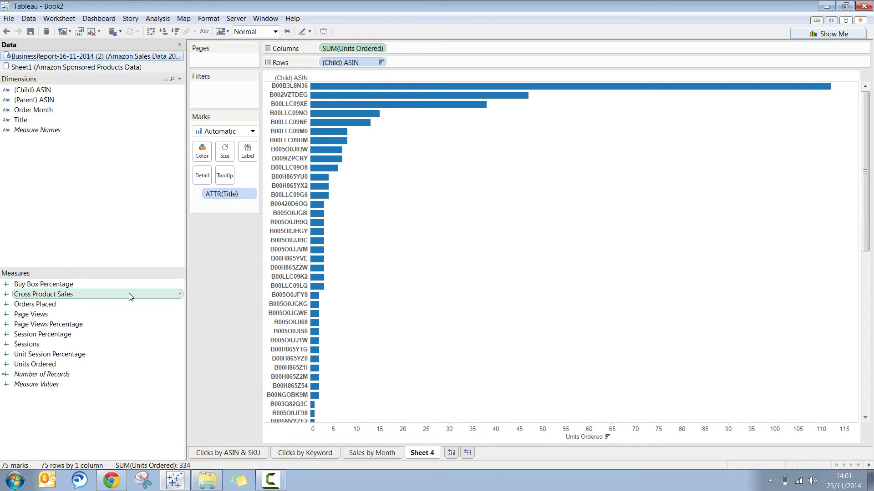
Colour the Units Ordered bars by Gross Product Sales and rename the worksheet as "ASIN Sales by Month".
{"action": "left_click_drag", "start_coordinate": [131, 297], "coordinate": [201, 150]}
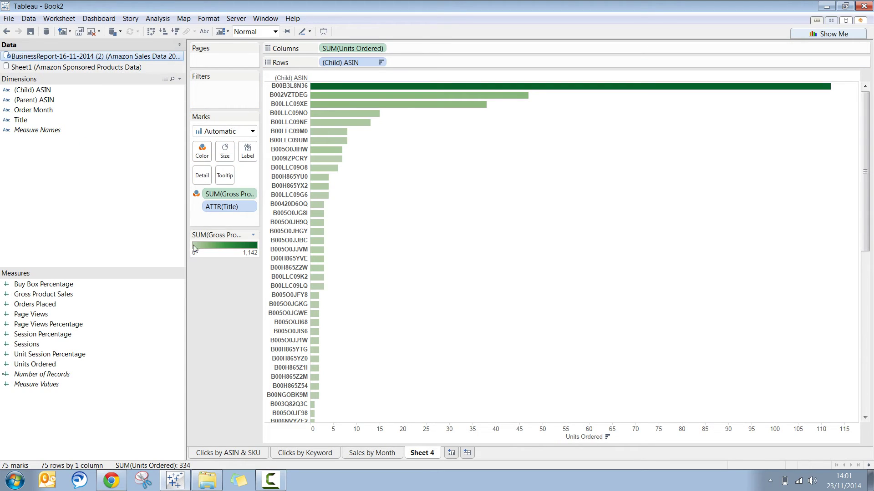
{"action": "double_click", "coordinate": [420, 451]}
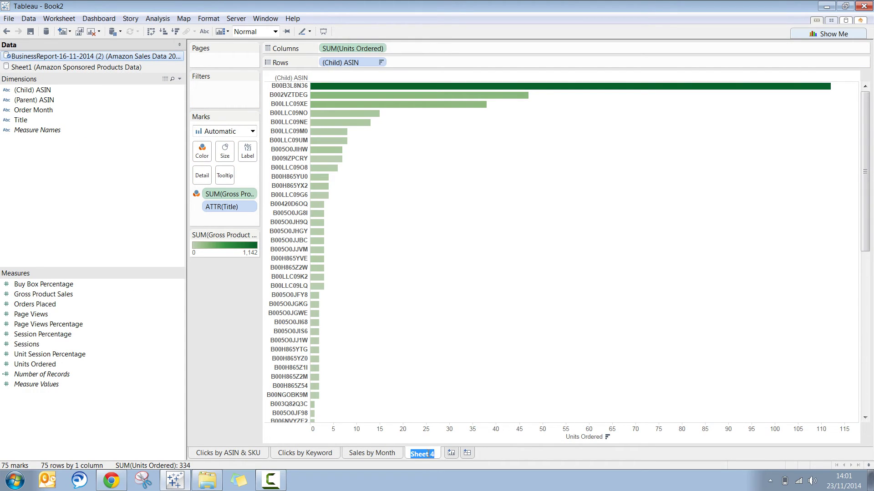
{"action": "key", "text": "BackSpace"}
{"action": "type", "text": "s"}
{"action": "key", "text": "BackSpace"}
{"action": "type", "text": "ASI"}
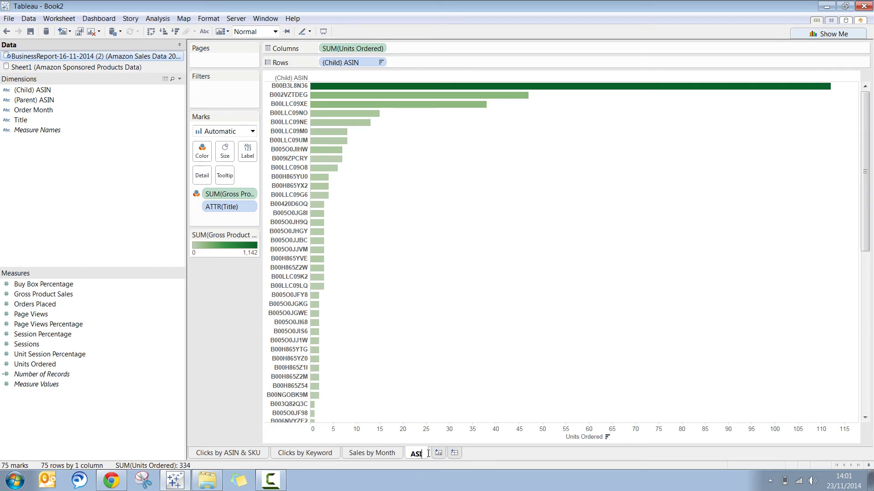
{"action": "type", "text": "N Sales by "}
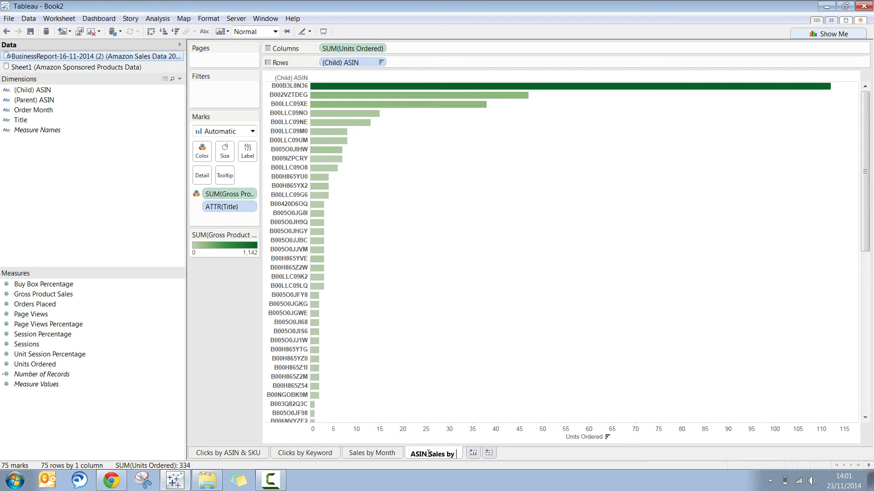
{"action": "type", "text": "Month"}
{"action": "key", "text": "Return"}
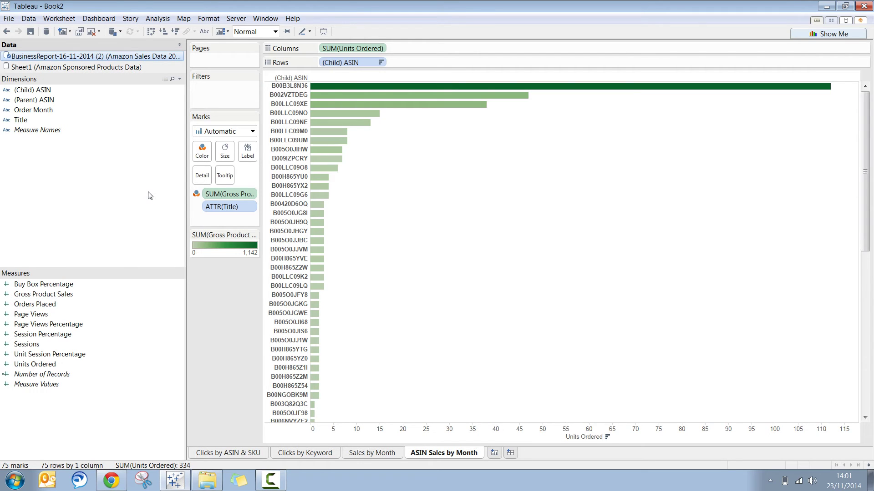
Create a dashboard holding all four worksheets, in their listed order, and set its size to Automatic.
{"action": "left_click", "coordinate": [99, 19]}
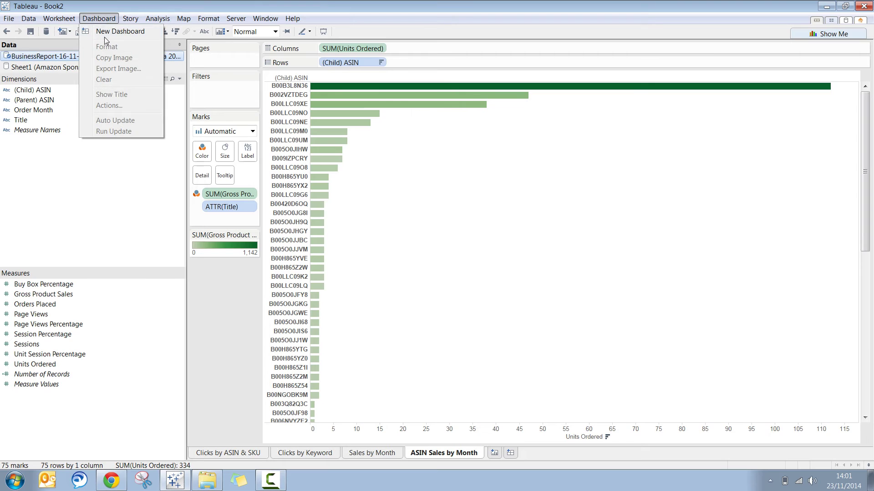
{"action": "left_click", "coordinate": [105, 36]}
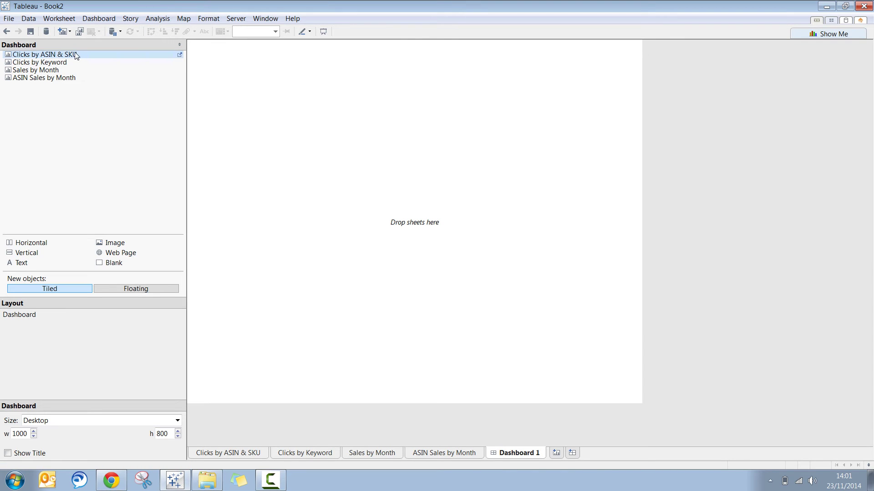
{"action": "left_click", "coordinate": [73, 55]}
{"action": "double_click", "coordinate": [73, 54]}
{"action": "double_click", "coordinate": [46, 62]}
{"action": "double_click", "coordinate": [55, 70]}
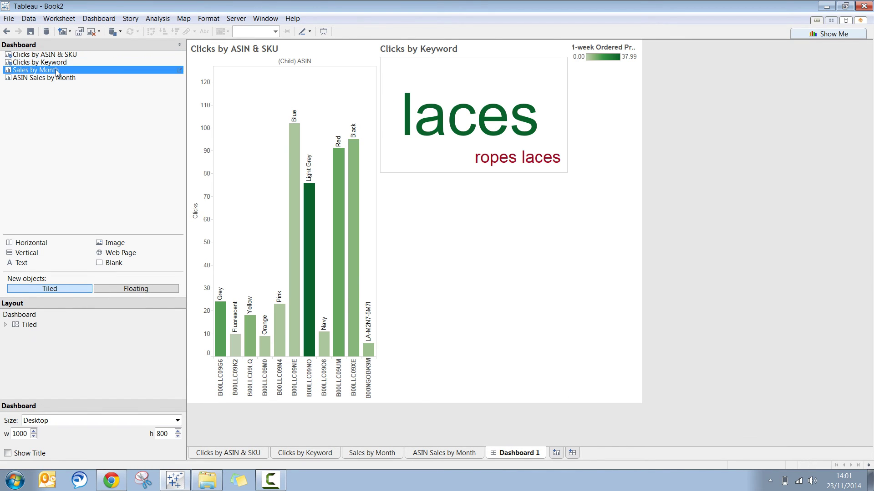
{"action": "double_click", "coordinate": [55, 78]}
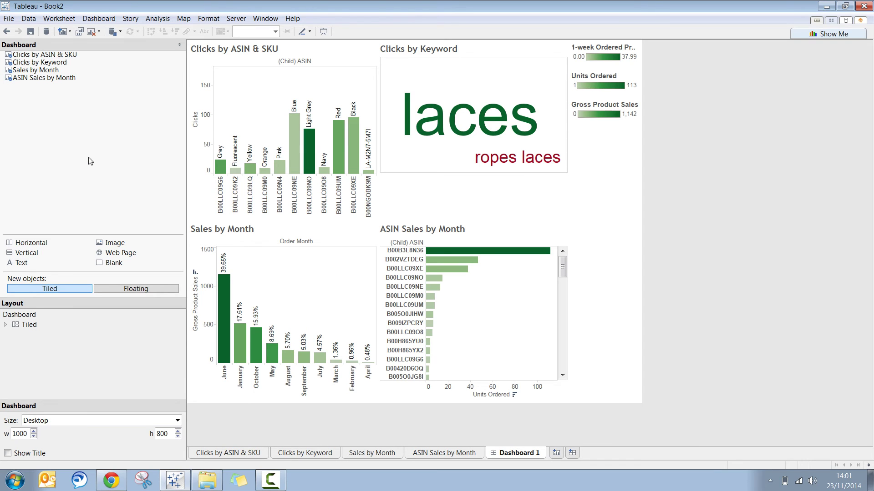
{"action": "left_click", "coordinate": [122, 422]}
{"action": "left_click", "coordinate": [67, 237]}
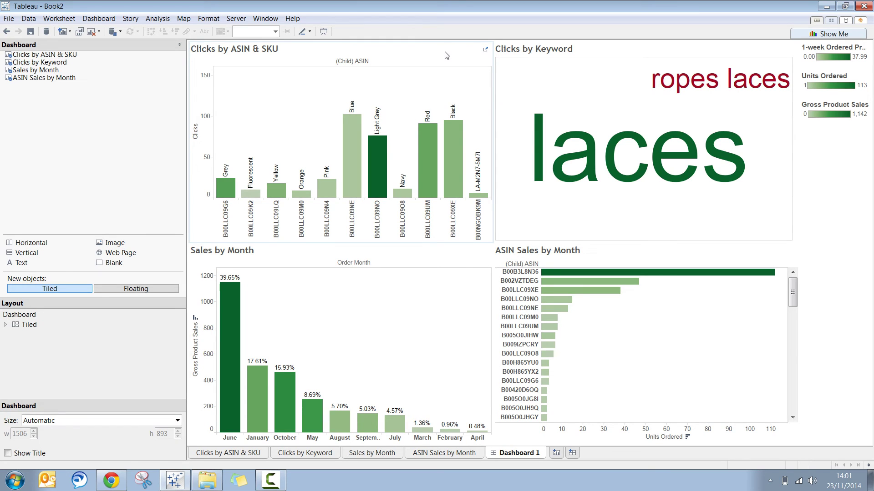
Use the Clicks by ASIN & SKU and Clicks by Keyword sheets as filters on the dashboard.
{"action": "left_click", "coordinate": [464, 47]}
{"action": "left_click", "coordinate": [481, 42]}
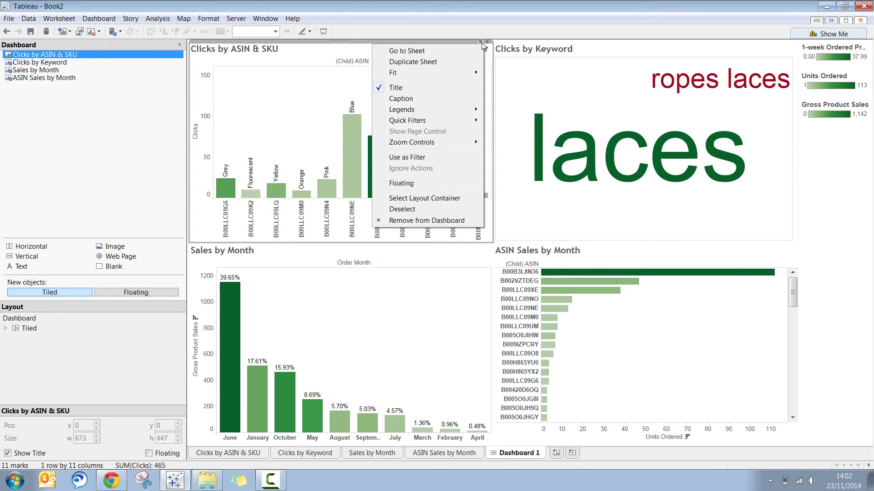
{"action": "left_click", "coordinate": [407, 157]}
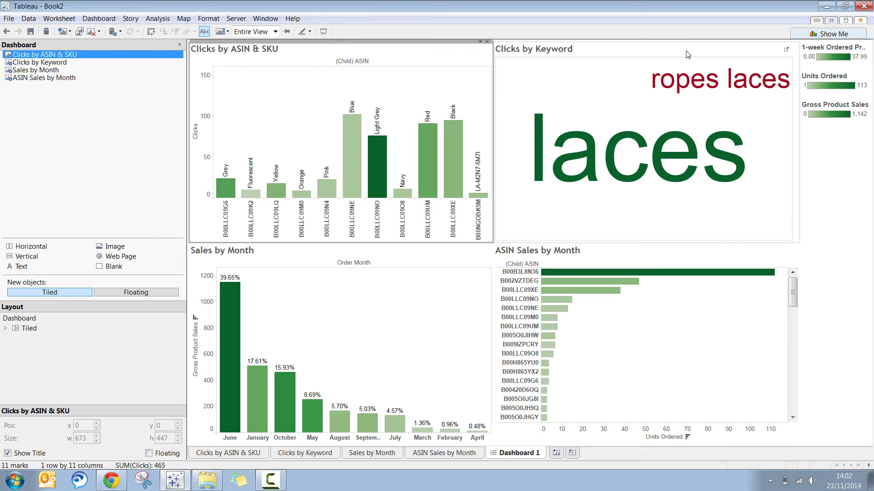
{"action": "left_click", "coordinate": [688, 54]}
{"action": "left_click", "coordinate": [786, 42]}
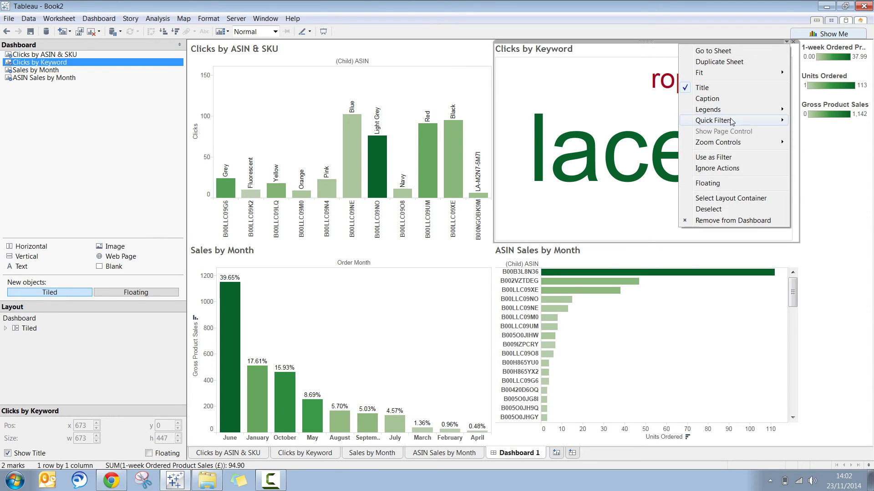
{"action": "left_click", "coordinate": [728, 159]}
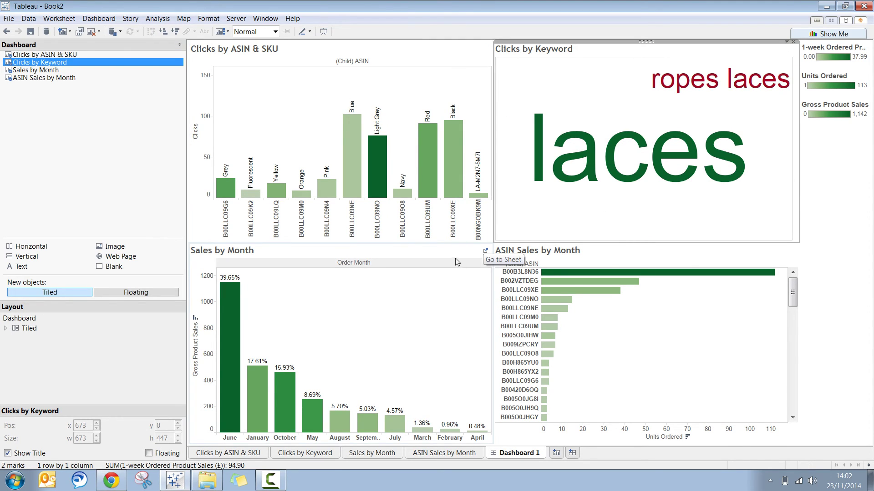
Use the Sales by Month and ASIN Sales by Month sheets as filters on the dashboard.
{"action": "left_click", "coordinate": [457, 262]}
{"action": "left_click", "coordinate": [480, 244]}
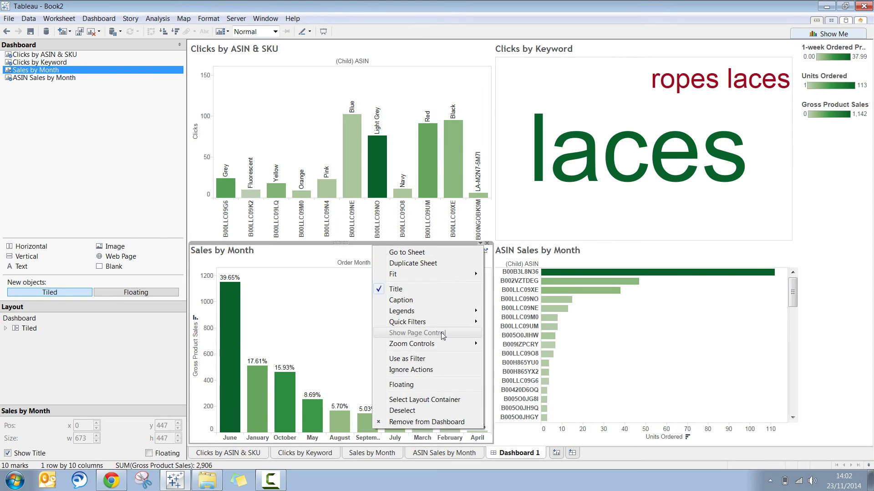
{"action": "left_click", "coordinate": [433, 358]}
{"action": "left_click", "coordinate": [697, 263]}
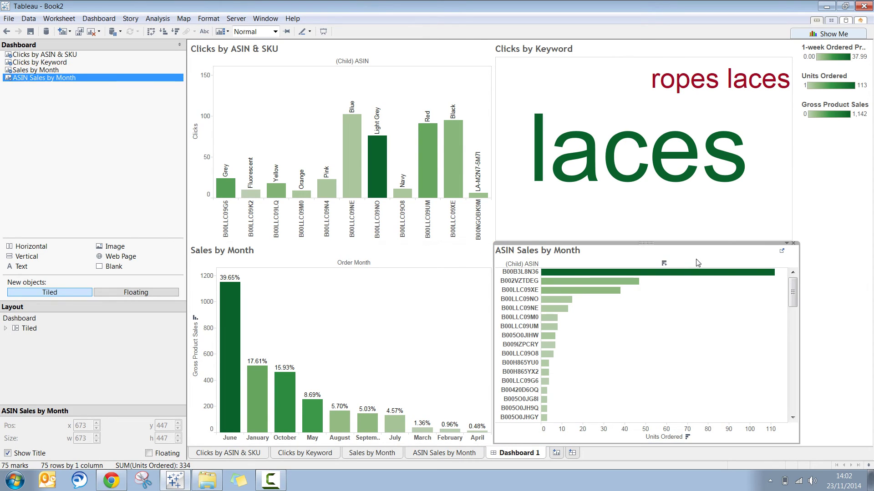
{"action": "left_click", "coordinate": [786, 244]}
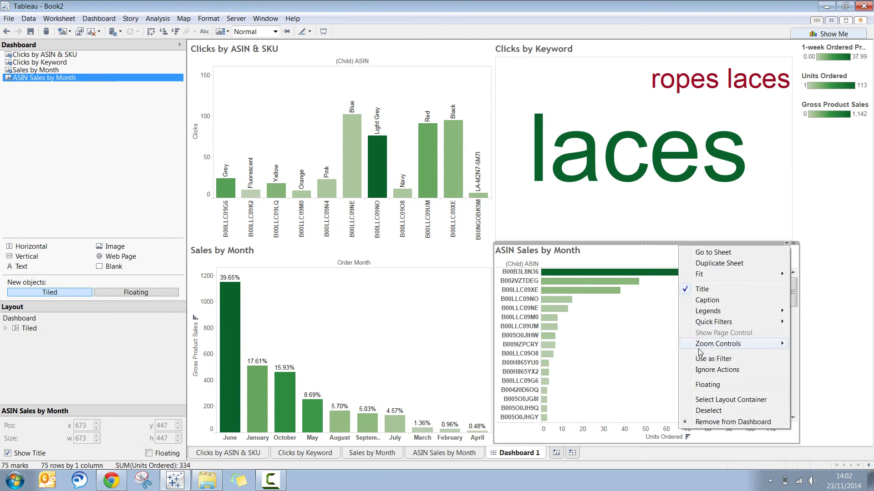
{"action": "left_click", "coordinate": [715, 360]}
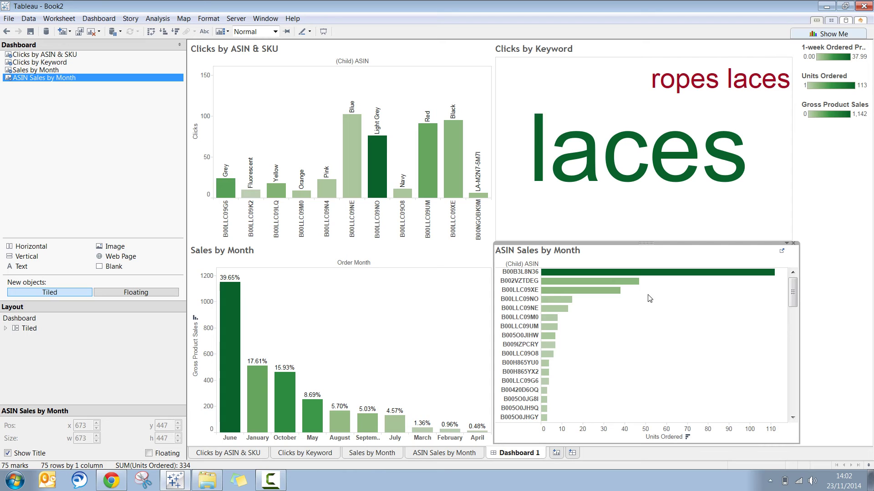
Filter the dashboard to ASINs B00LLC09XE, B00LLC09NO, B00LLC09NE and B00LLC09M0 and examine their clicks, keywords and monthly sales.
{"action": "left_click_drag", "start_coordinate": [634, 290], "coordinate": [546, 323]}
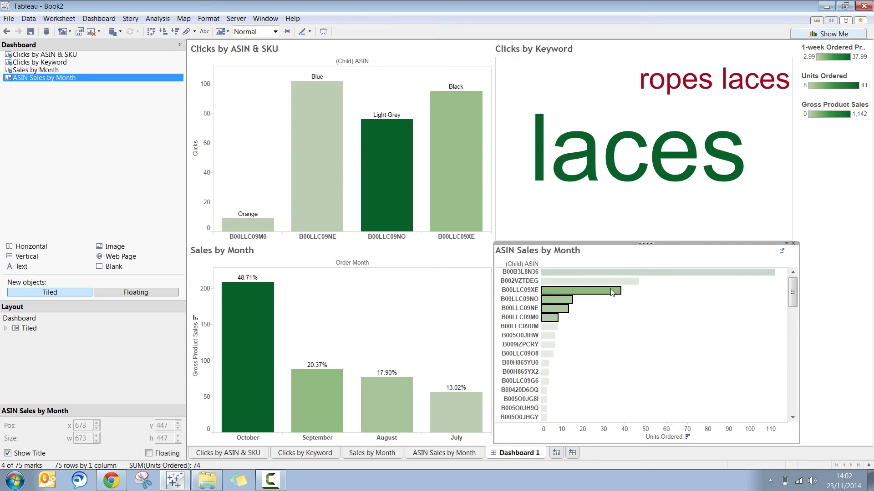
{"action": "mouse_move", "coordinate": [612, 292]}
{"action": "mouse_move", "coordinate": [263, 327]}
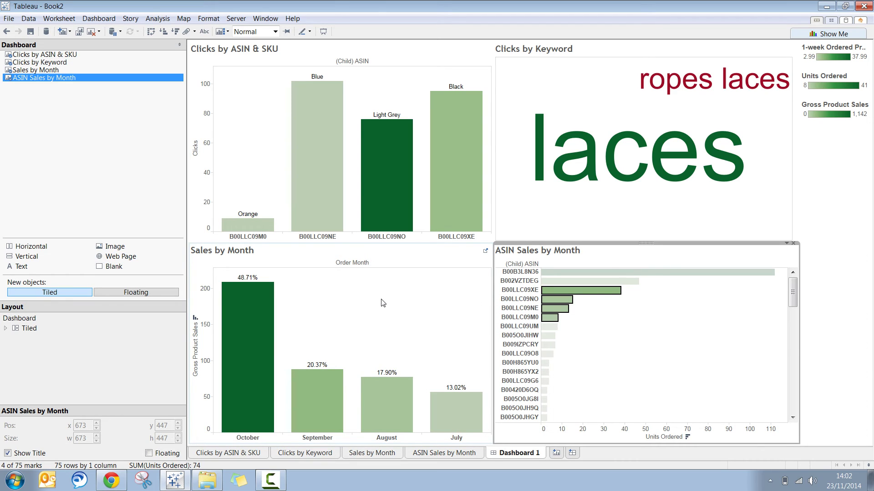
{"action": "mouse_move", "coordinate": [323, 183]}
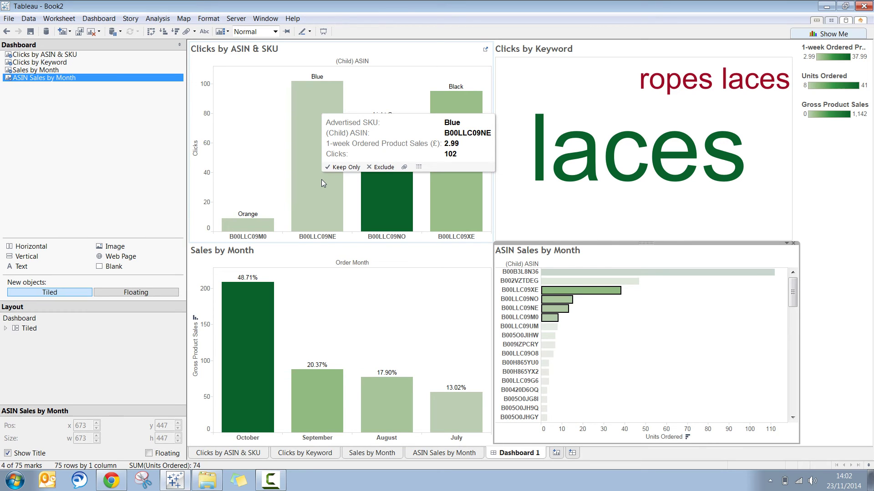
{"action": "mouse_move", "coordinate": [369, 211]}
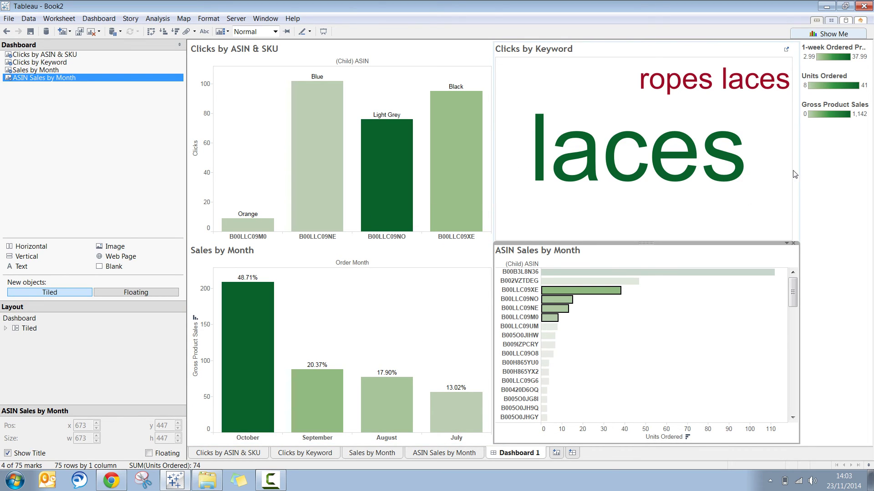
{"action": "mouse_move", "coordinate": [681, 147]}
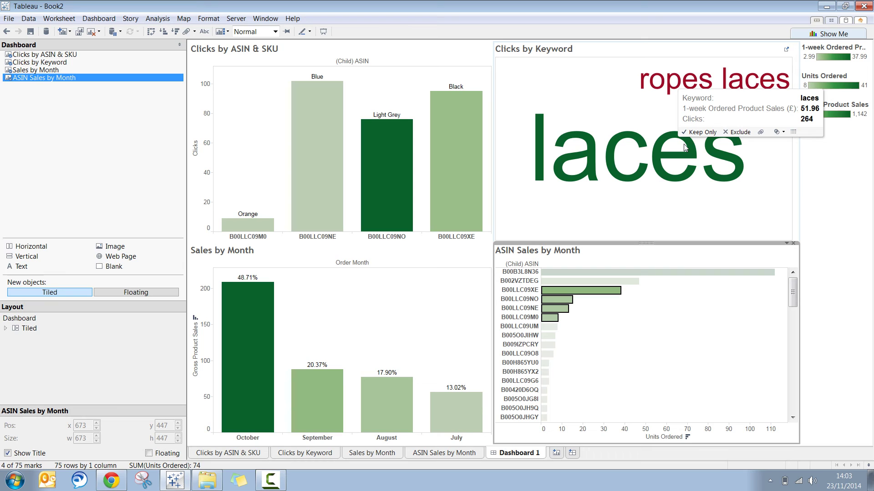
{"action": "mouse_move", "coordinate": [687, 84]}
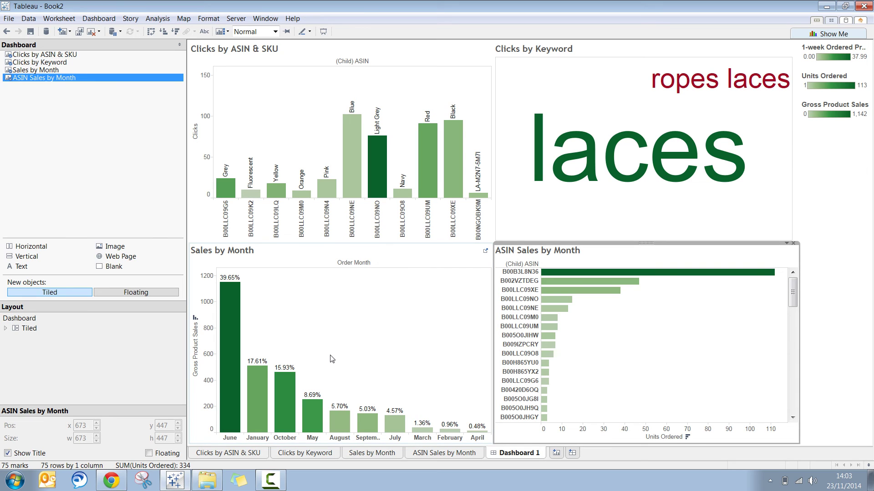
Filter the dashboard by October and compare the clicks per ASIN for the keywords "laces" and "ropes laces".
{"action": "left_click", "coordinate": [287, 393]}
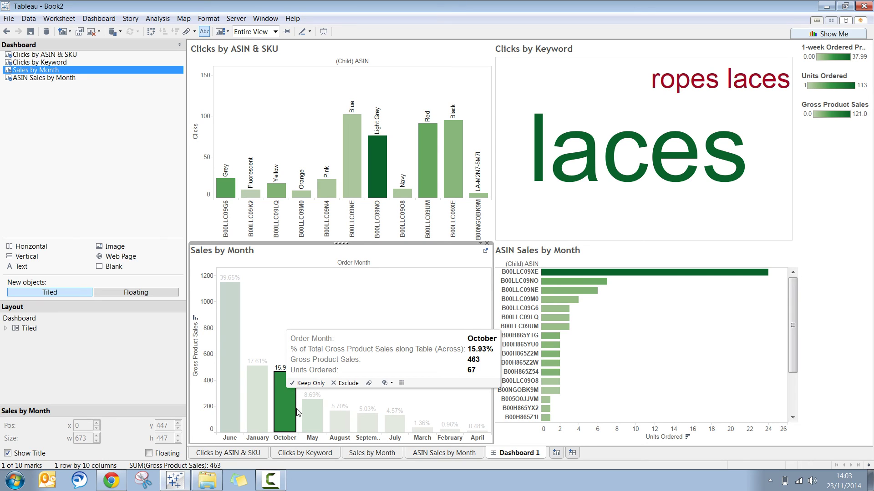
{"action": "mouse_move", "coordinate": [317, 415]}
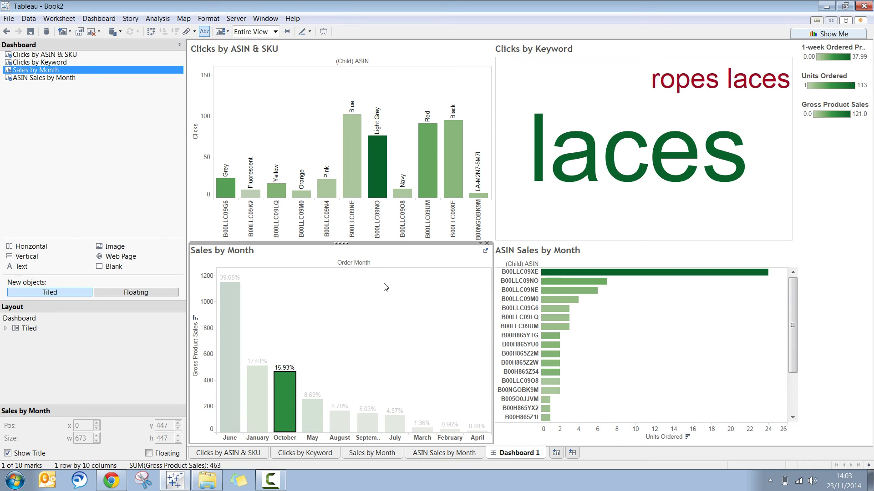
{"action": "mouse_move", "coordinate": [588, 163]}
{"action": "left_click", "coordinate": [588, 163]}
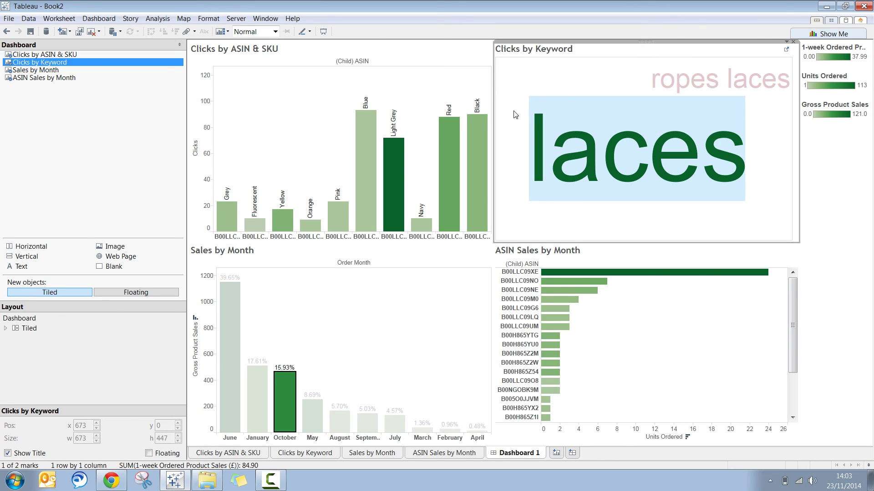
{"action": "left_click", "coordinate": [700, 78]}
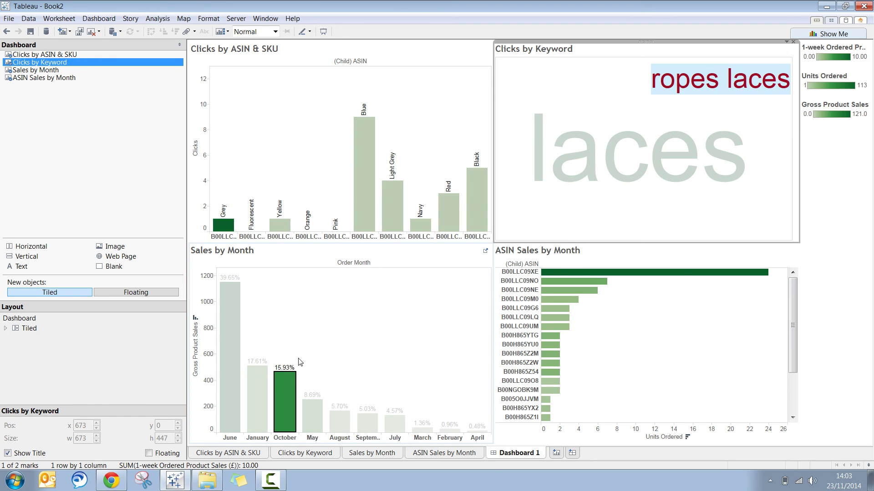
Filter the dashboard by May and by ASIN B002VZTDEG to examine that product's monthly sales.
{"action": "left_click", "coordinate": [319, 408]}
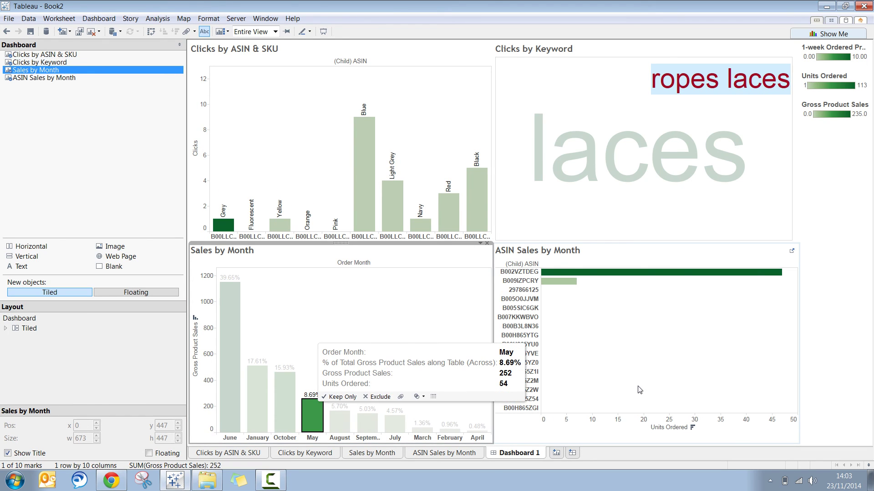
{"action": "left_click", "coordinate": [558, 272]}
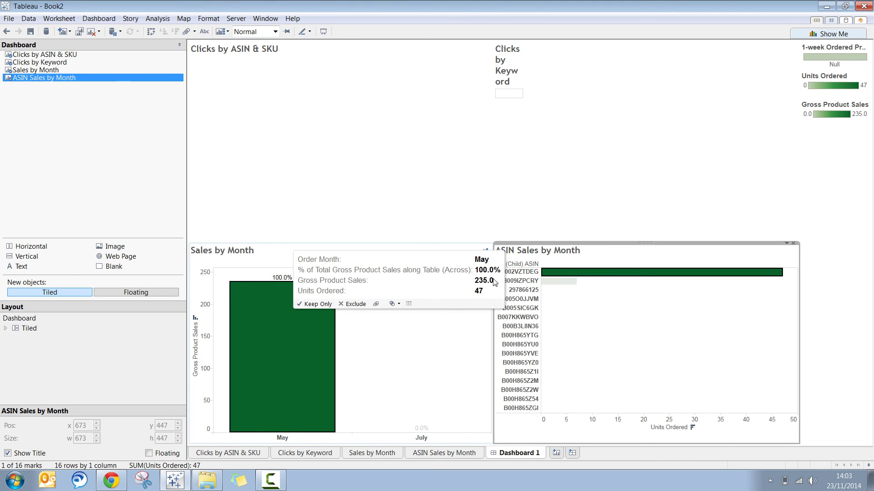
{"action": "mouse_move", "coordinate": [297, 325]}
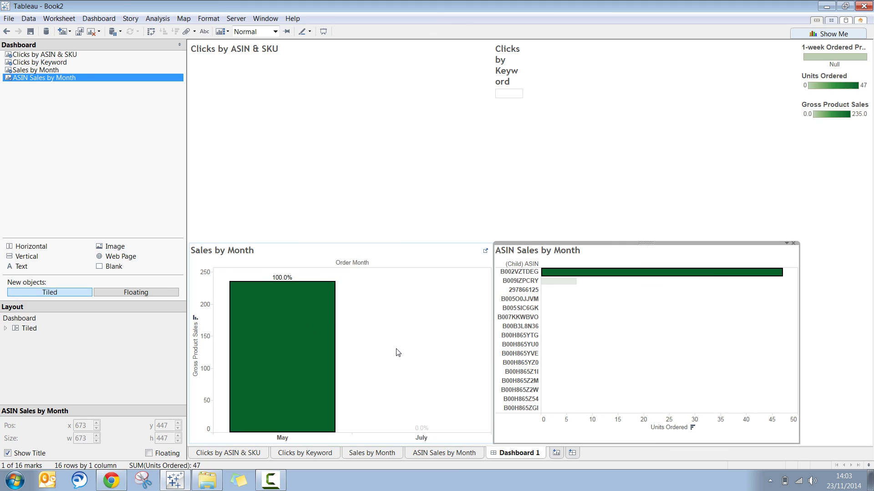
Clear the month and ASIN selections so the dashboard charts show all data.
{"action": "left_click", "coordinate": [446, 356]}
{"action": "left_click", "coordinate": [467, 285]}
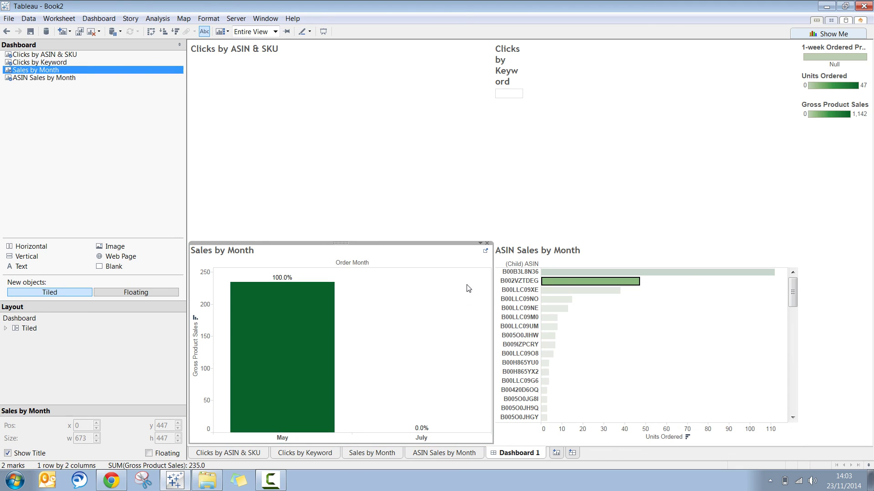
{"action": "left_click", "coordinate": [674, 342]}
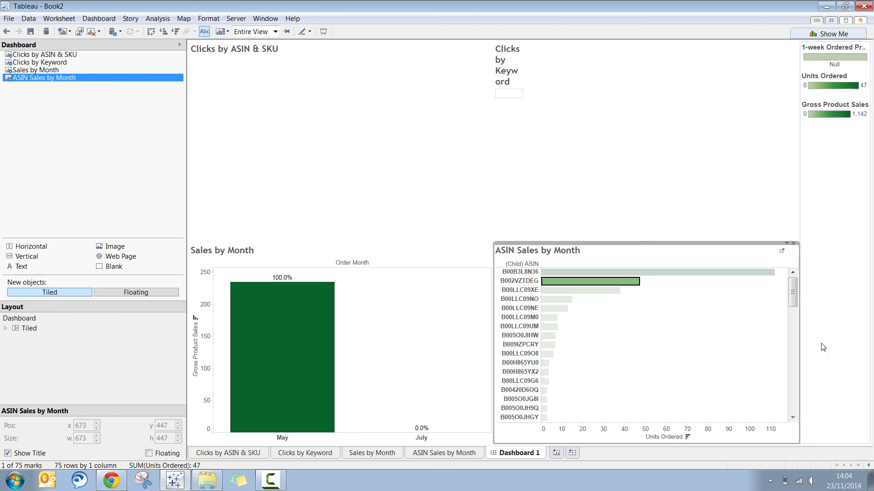
{"action": "left_click", "coordinate": [832, 347]}
{"action": "left_click", "coordinate": [730, 357]}
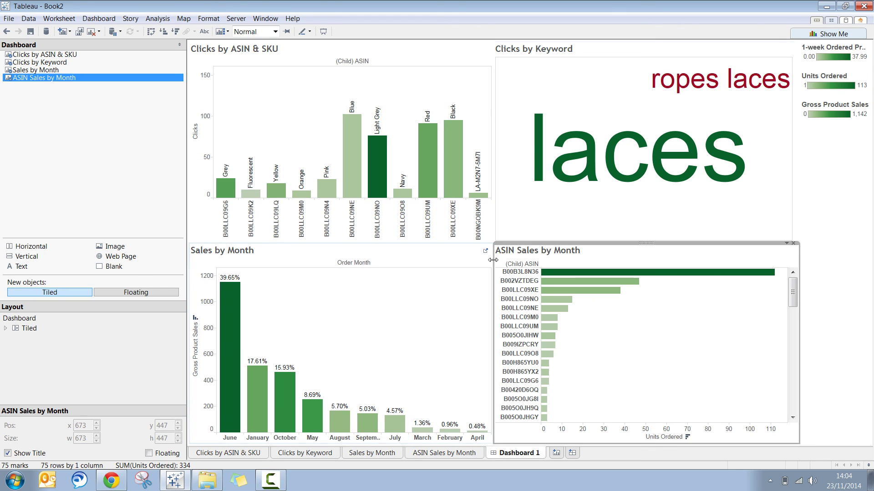
{"action": "mouse_move", "coordinate": [453, 192]}
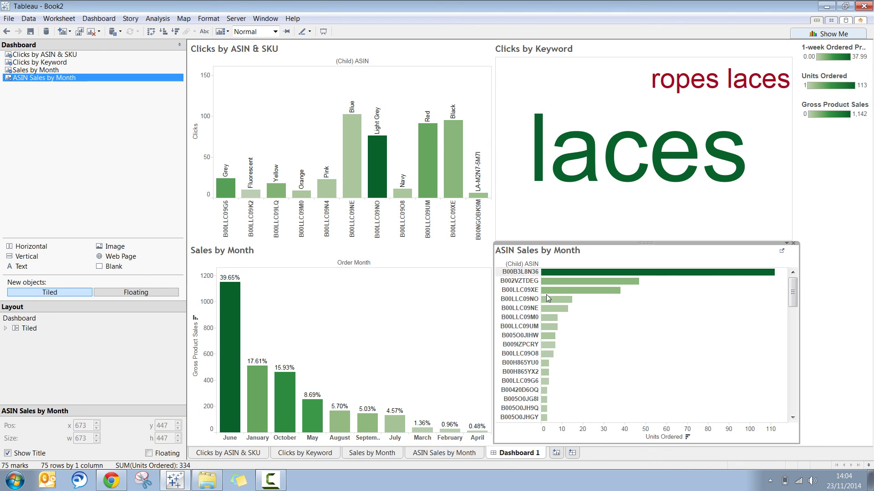